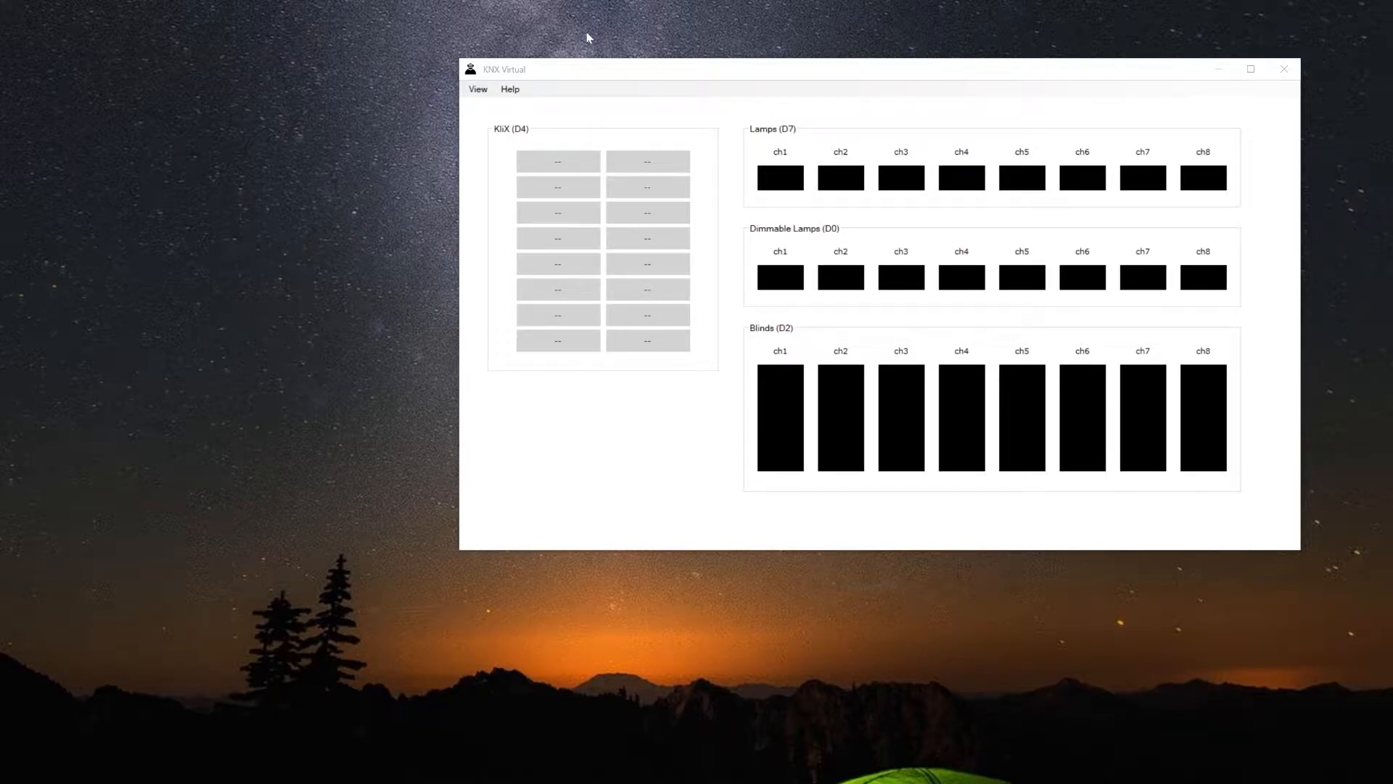
# - Switch KNX Virtual to the Devices view and move its window aside
pyautogui.click(478, 89)
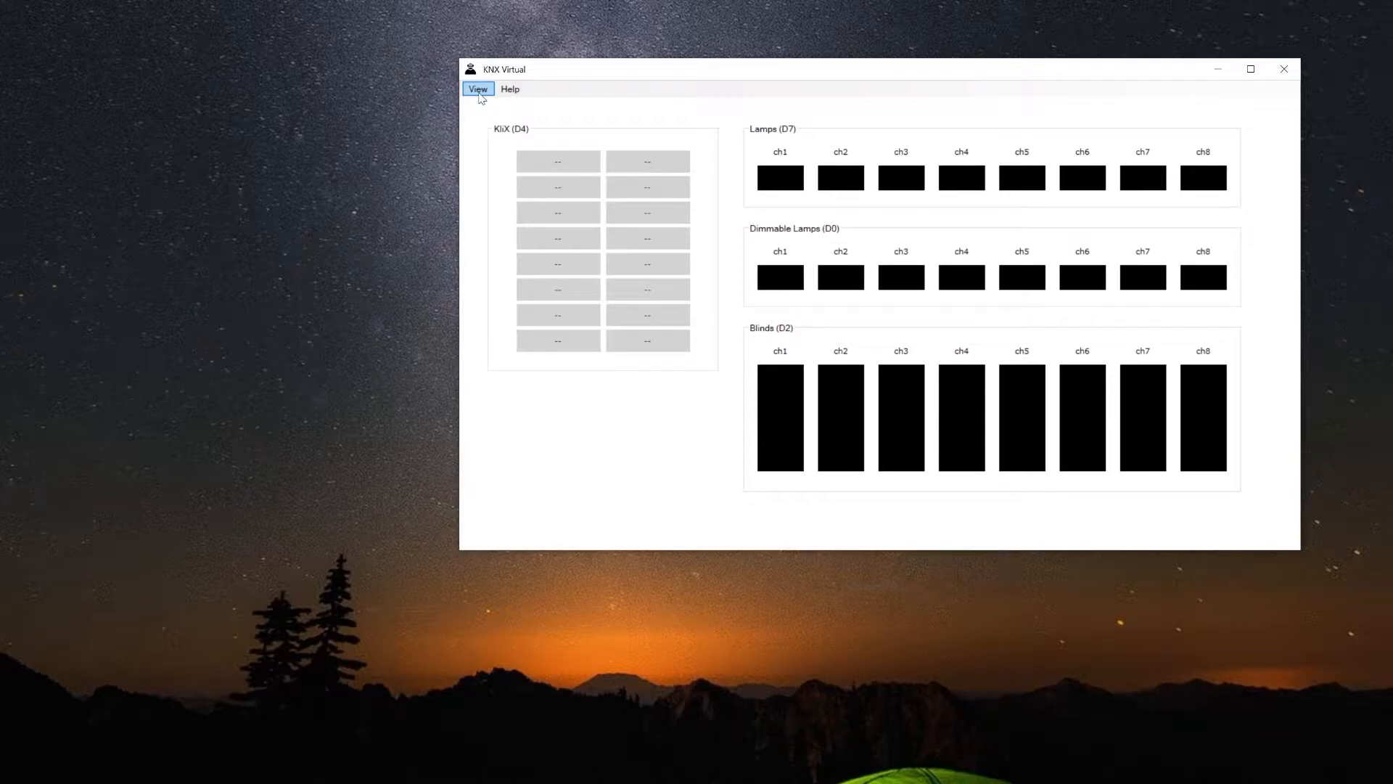
pyautogui.click(479, 91)
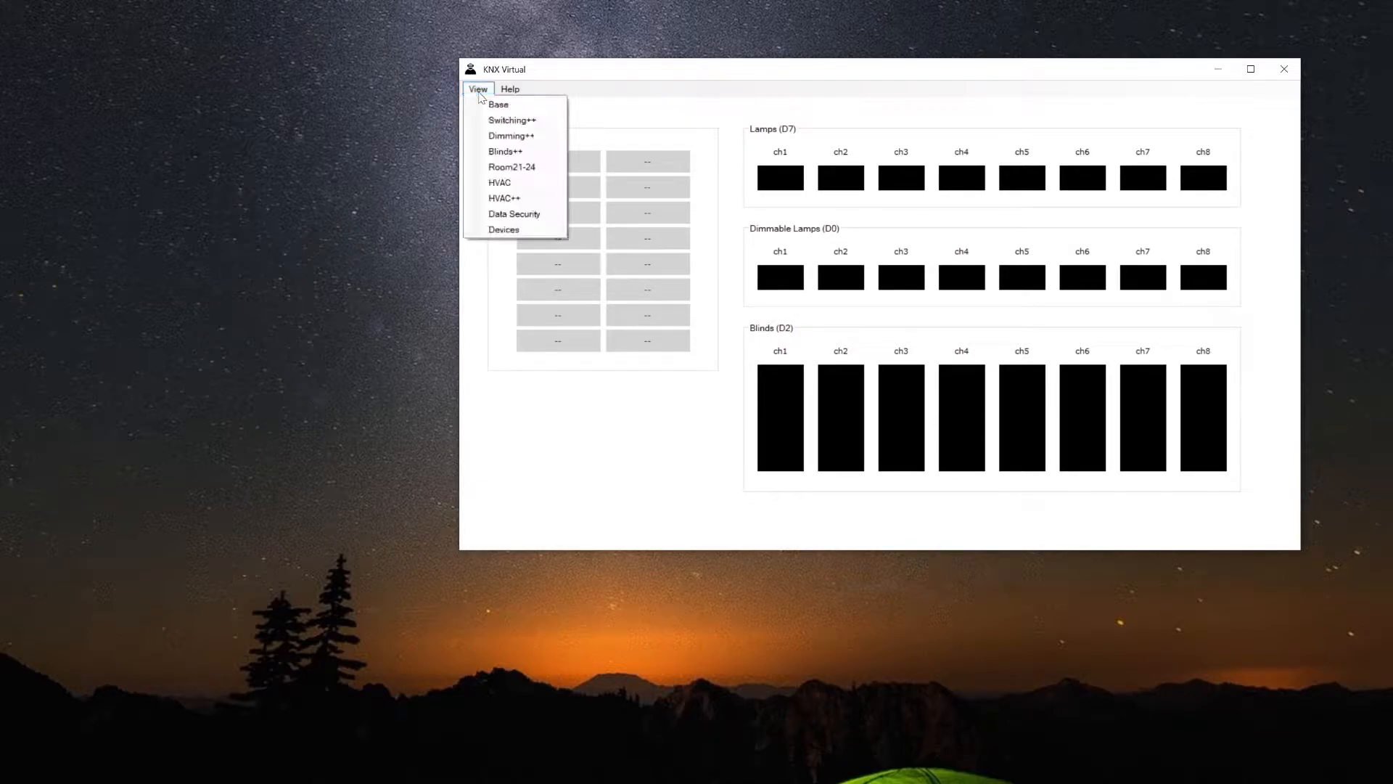
pyautogui.click(504, 229)
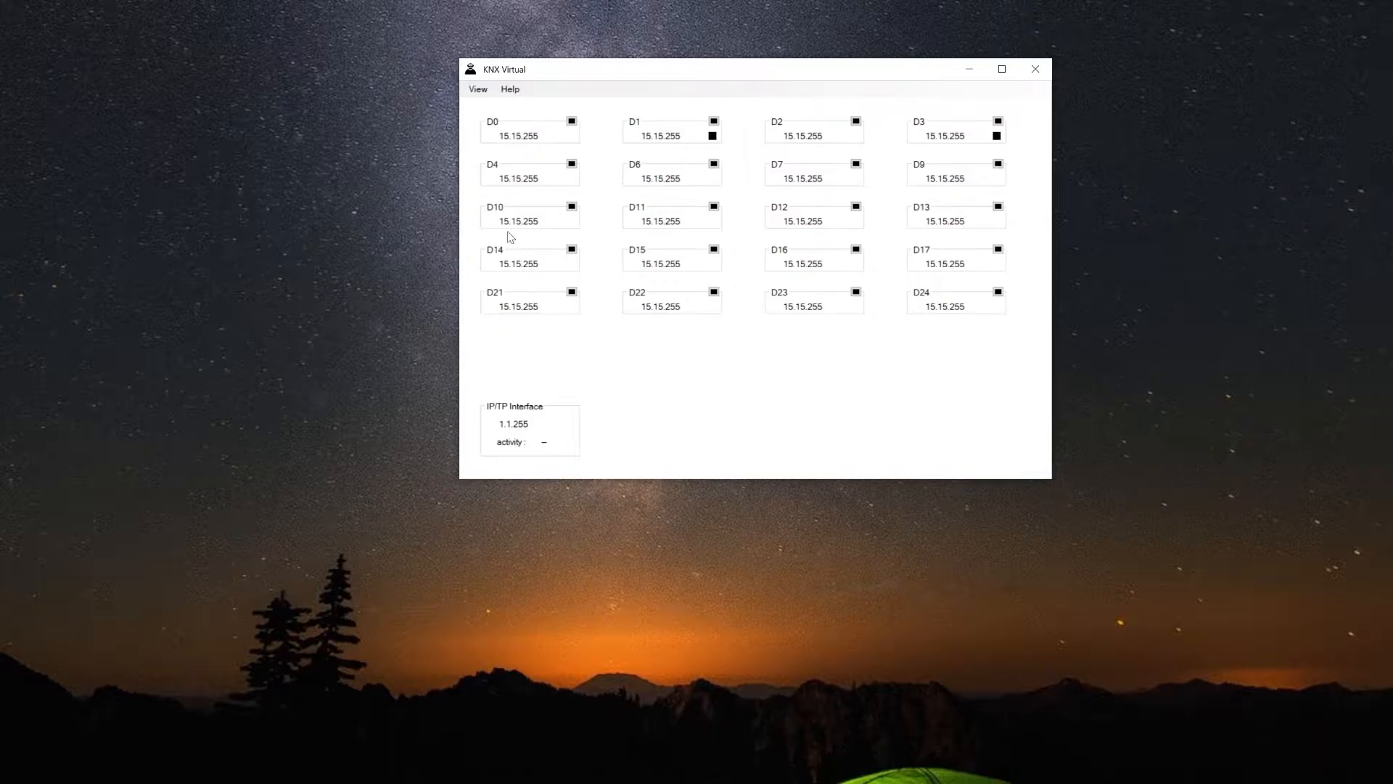
pyautogui.moveTo(648, 74); pyautogui.dragTo(411, 35)
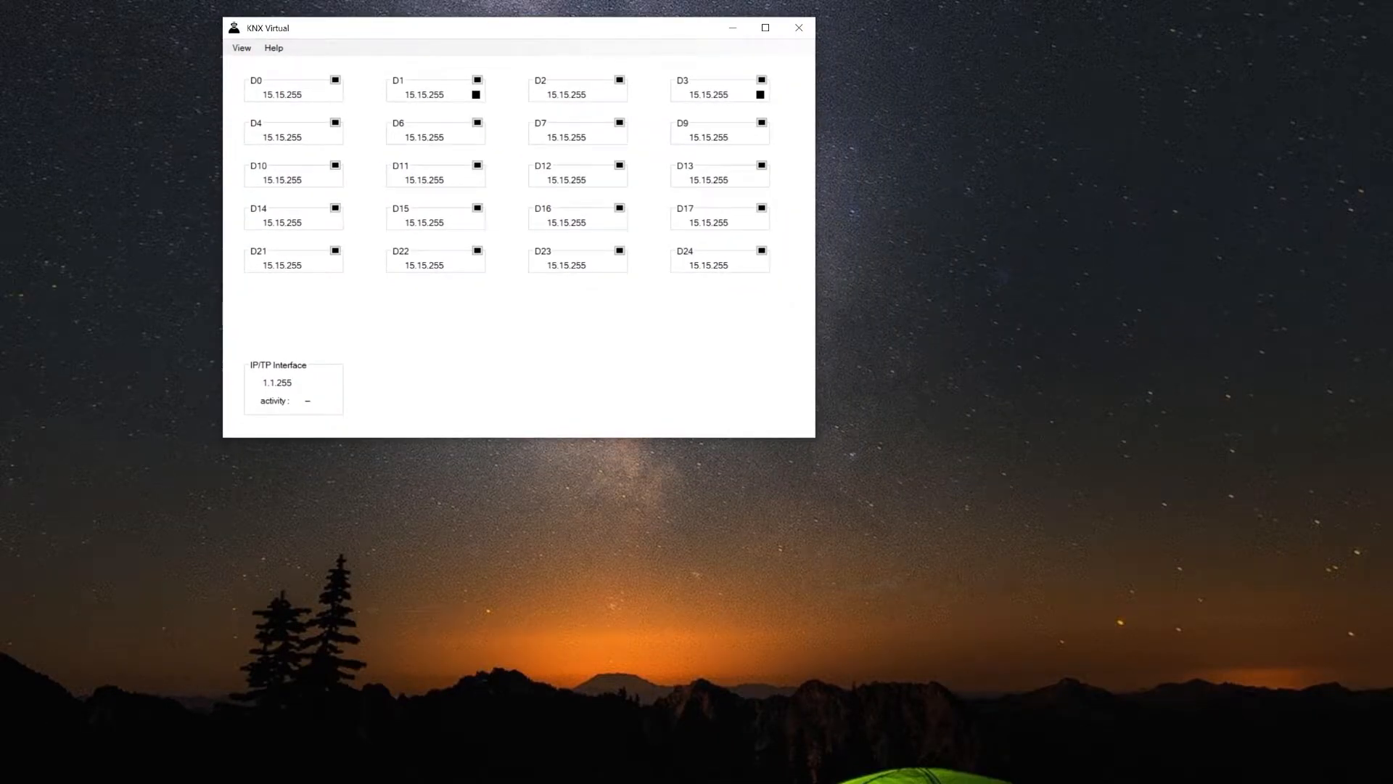
# - Switch to the KNXVirtualDimming project in ETS5 and expand the CH-2 objects of the Dimming Actuator (D0)
pyautogui.hotkey('alt', 'Tab')
pyautogui.moveTo(563, 37); pyautogui.dragTo(667, 37)
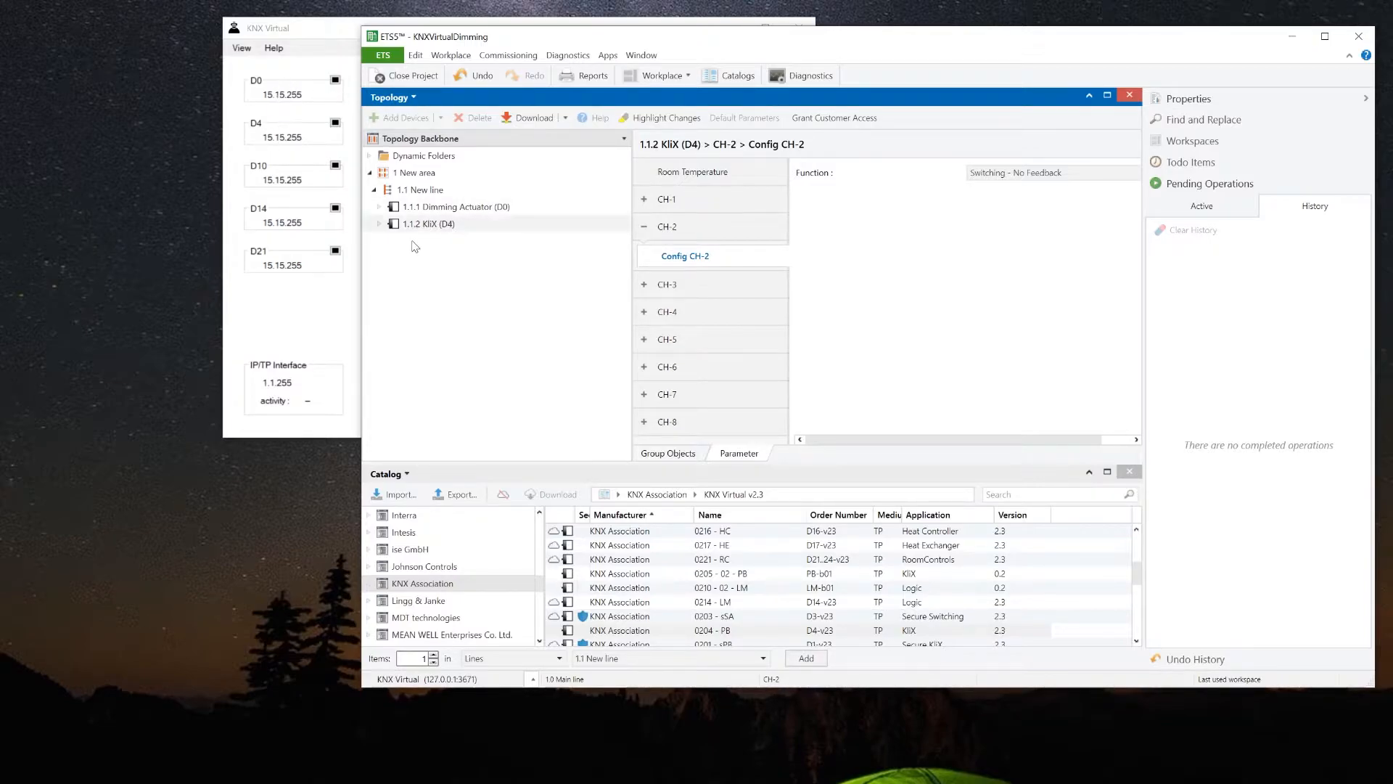
pyautogui.click(380, 208)
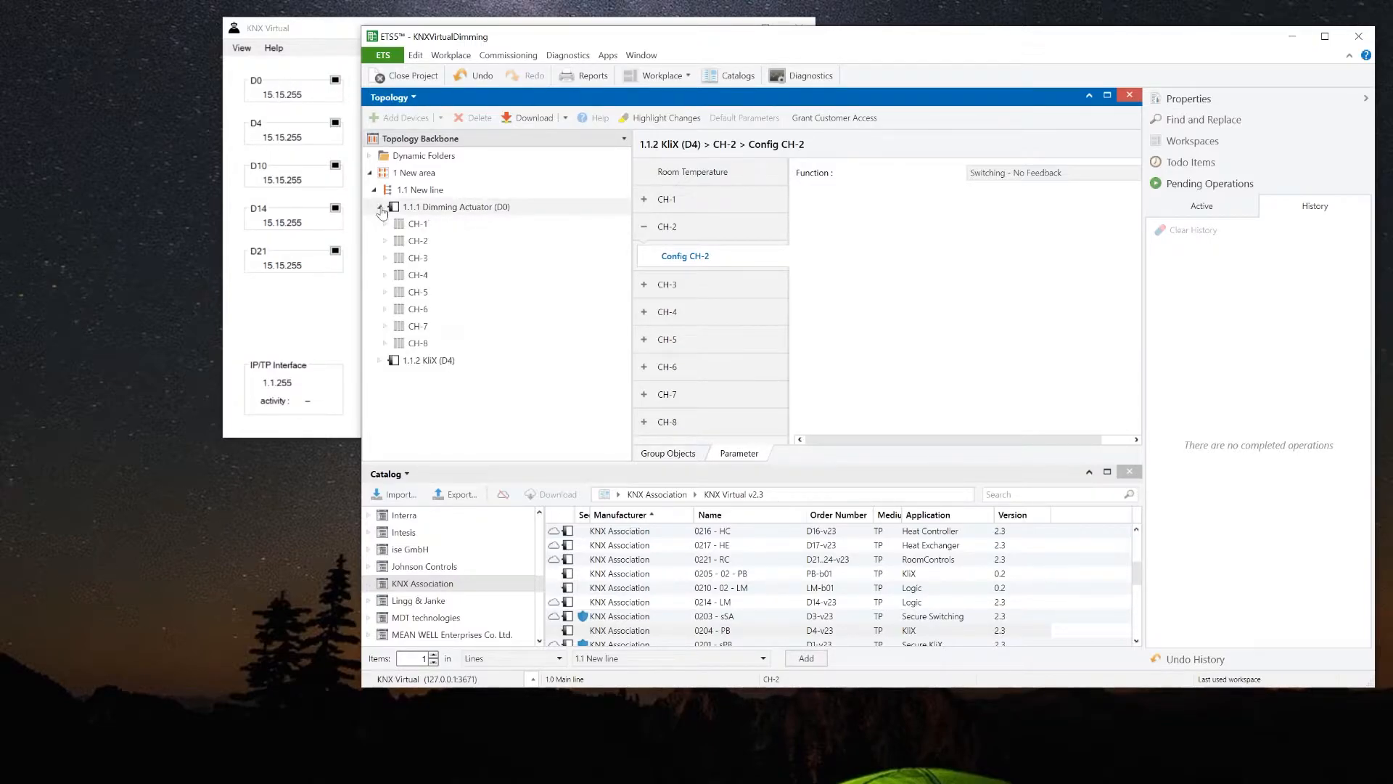
pyautogui.click(386, 242)
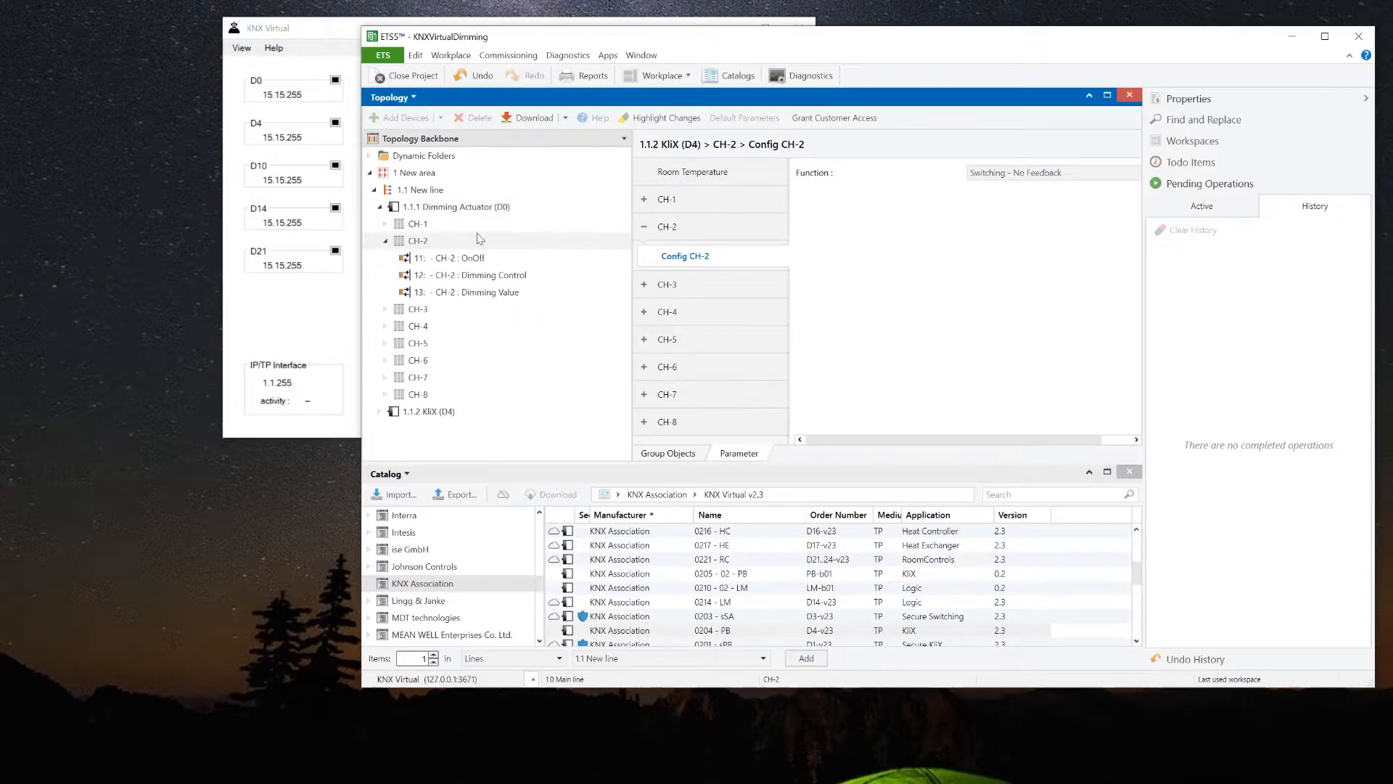
# - Expand the CH-2 object of the KliX (D4) device, and make room by closing the Catalog and collapsing the Properties sidebar
pyautogui.click(379, 411)
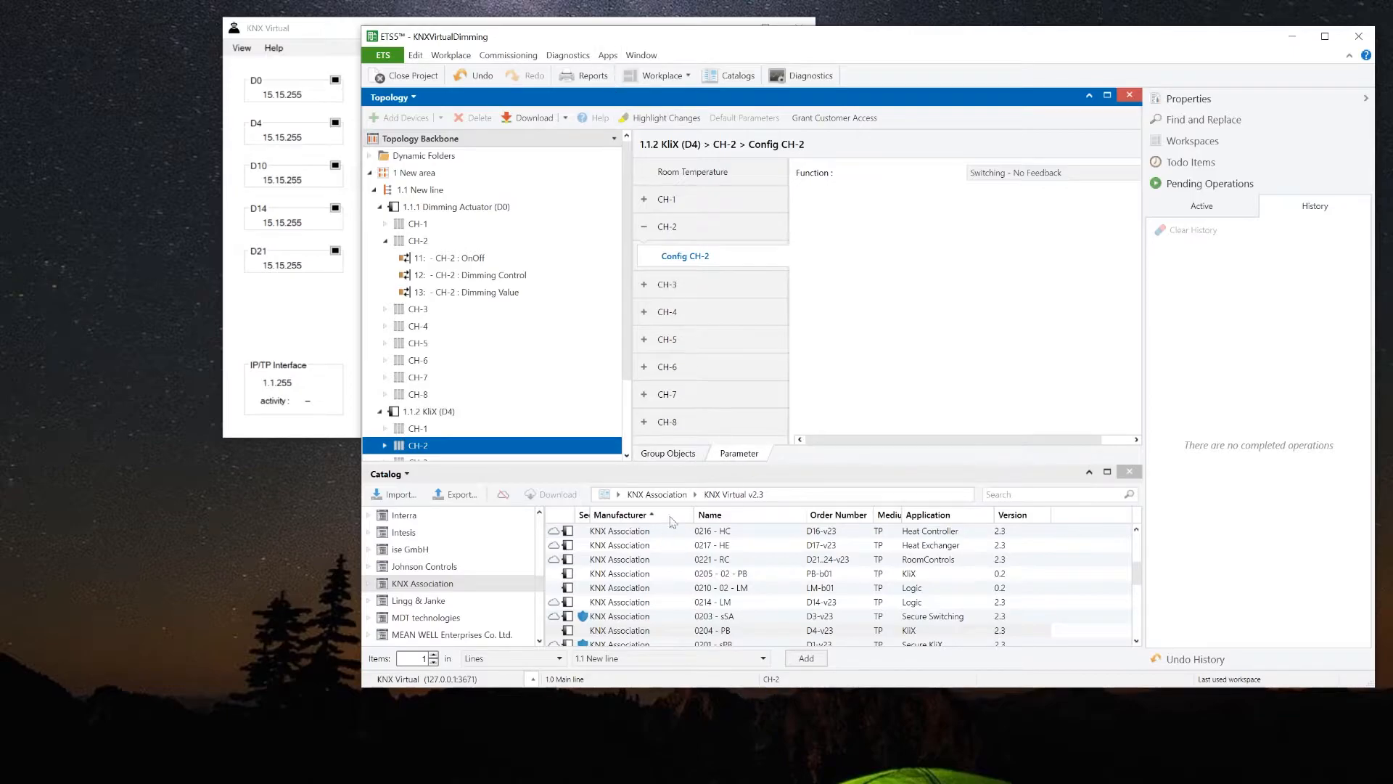
pyautogui.click(1129, 473)
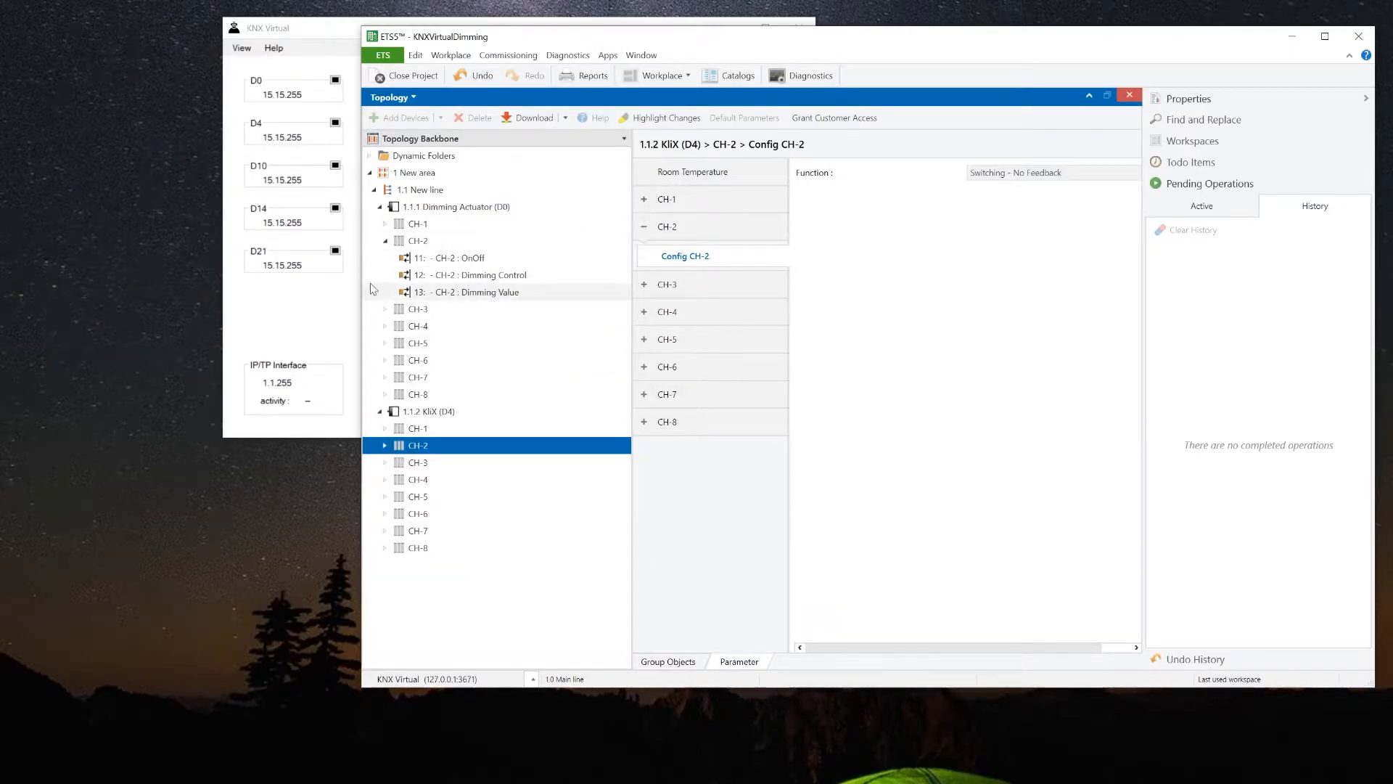
pyautogui.click(385, 446)
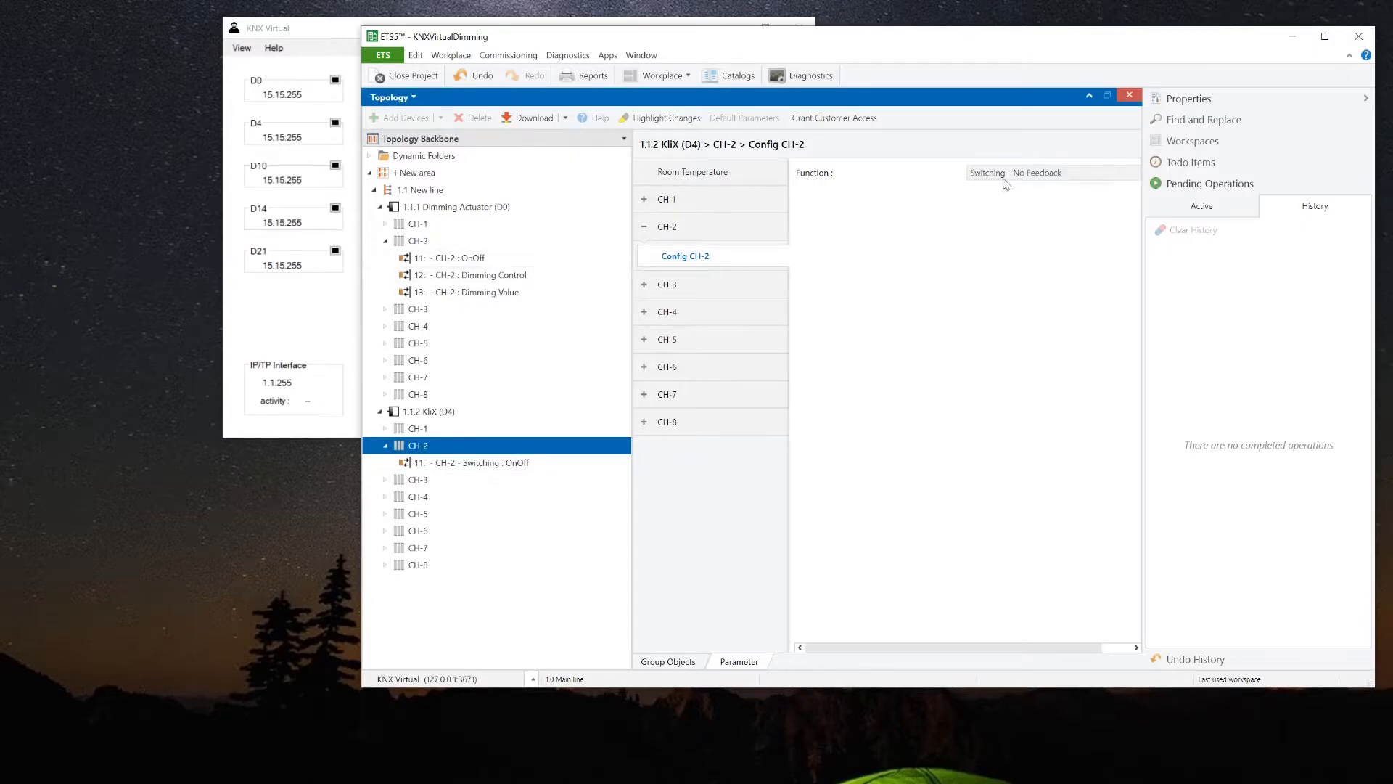
pyautogui.click(1366, 99)
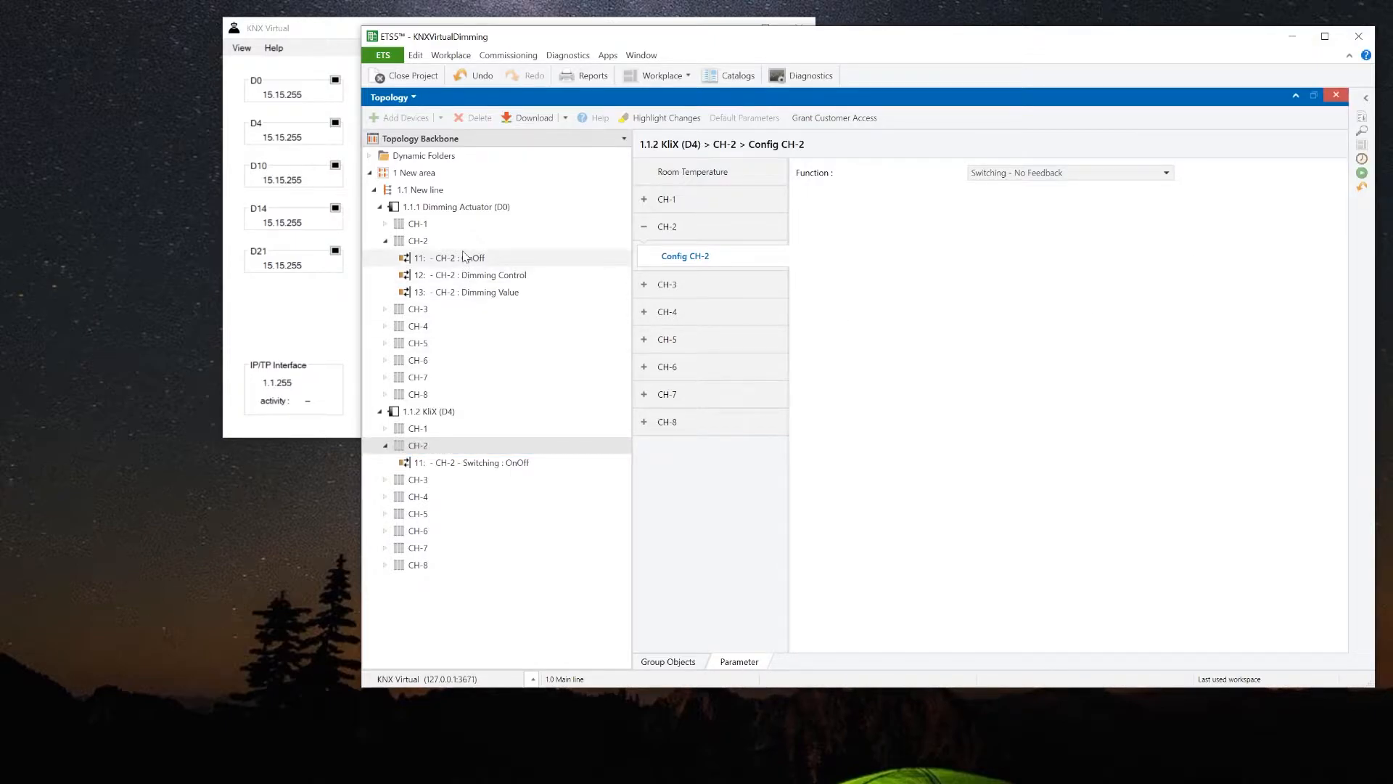
# - Set the CH-2 function of the KliX (D4) device to Dimming - No Feedback and expand its group objects
pyautogui.click(418, 449)
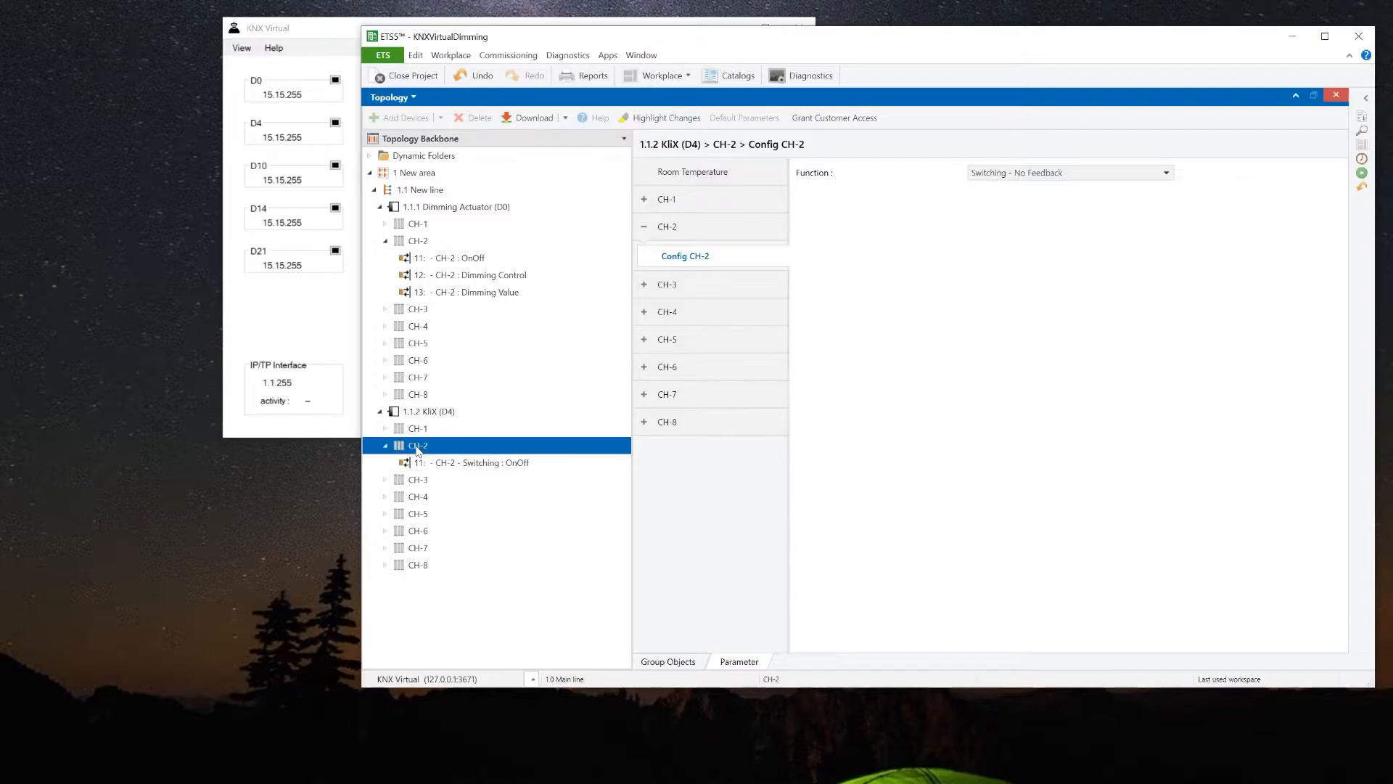
pyautogui.click(415, 414)
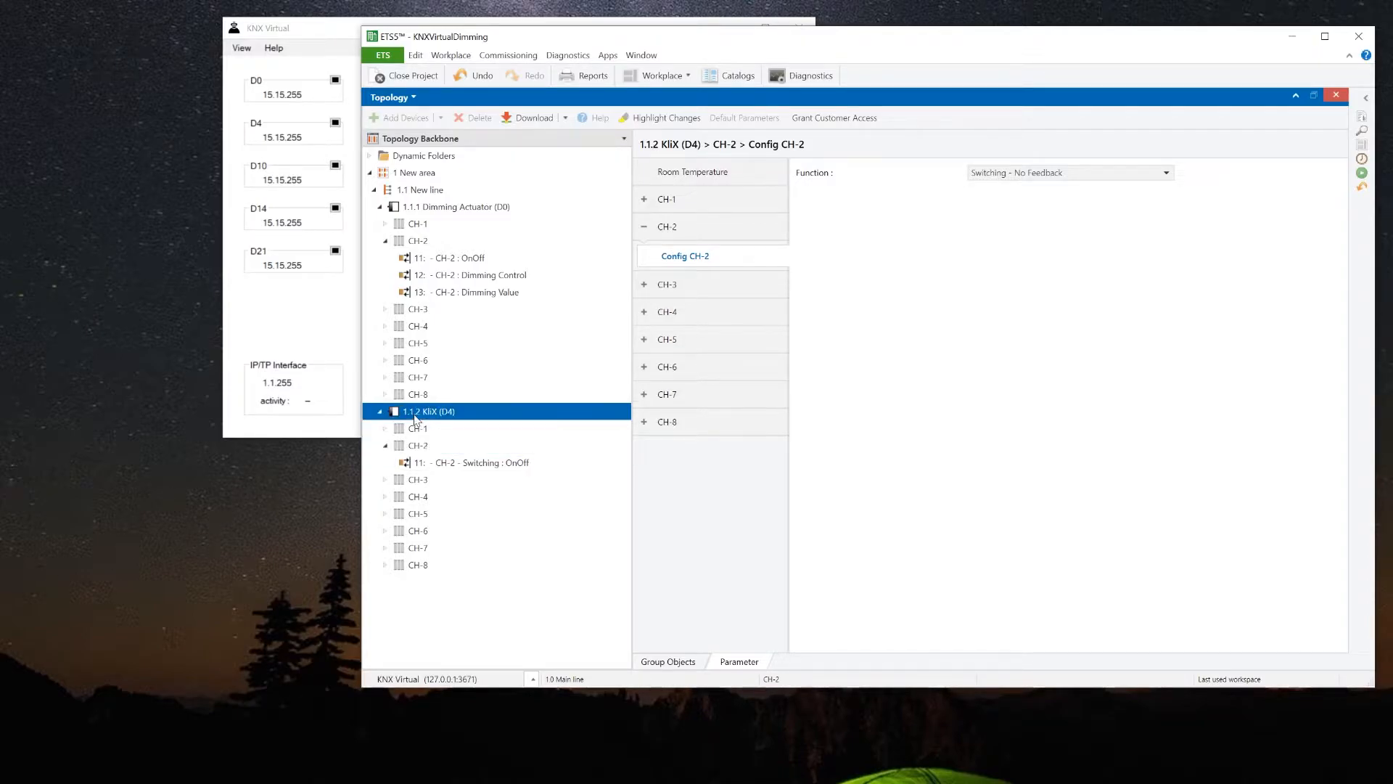
pyautogui.click(417, 445)
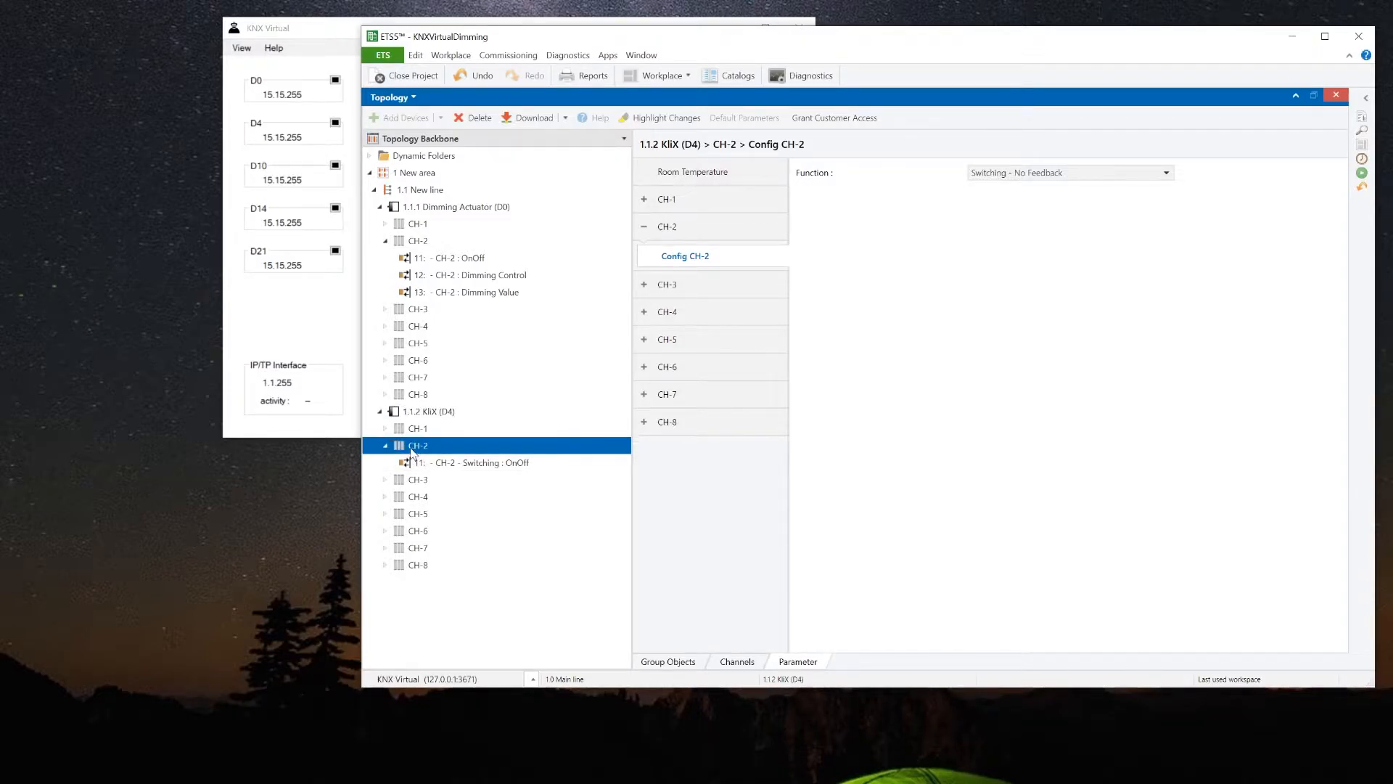
pyautogui.click(738, 663)
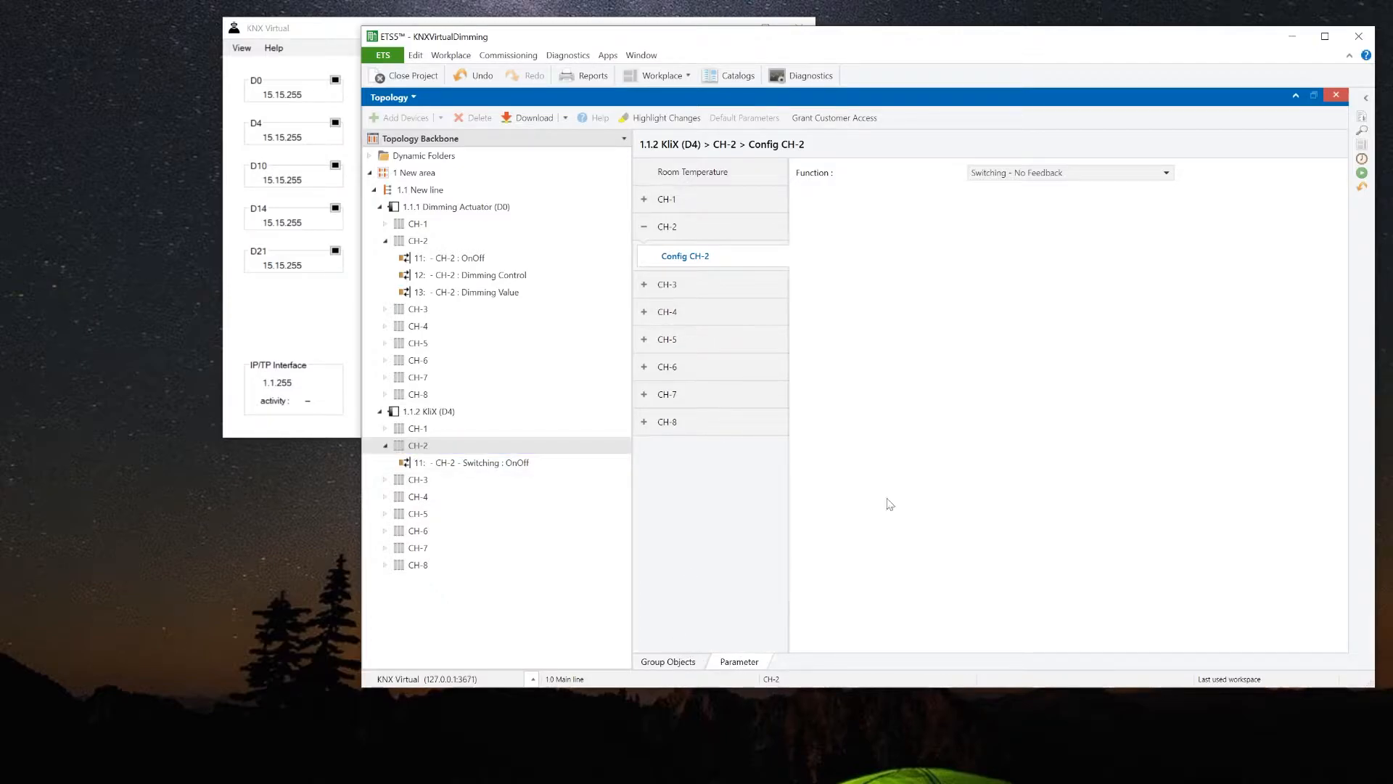
pyautogui.click(1018, 175)
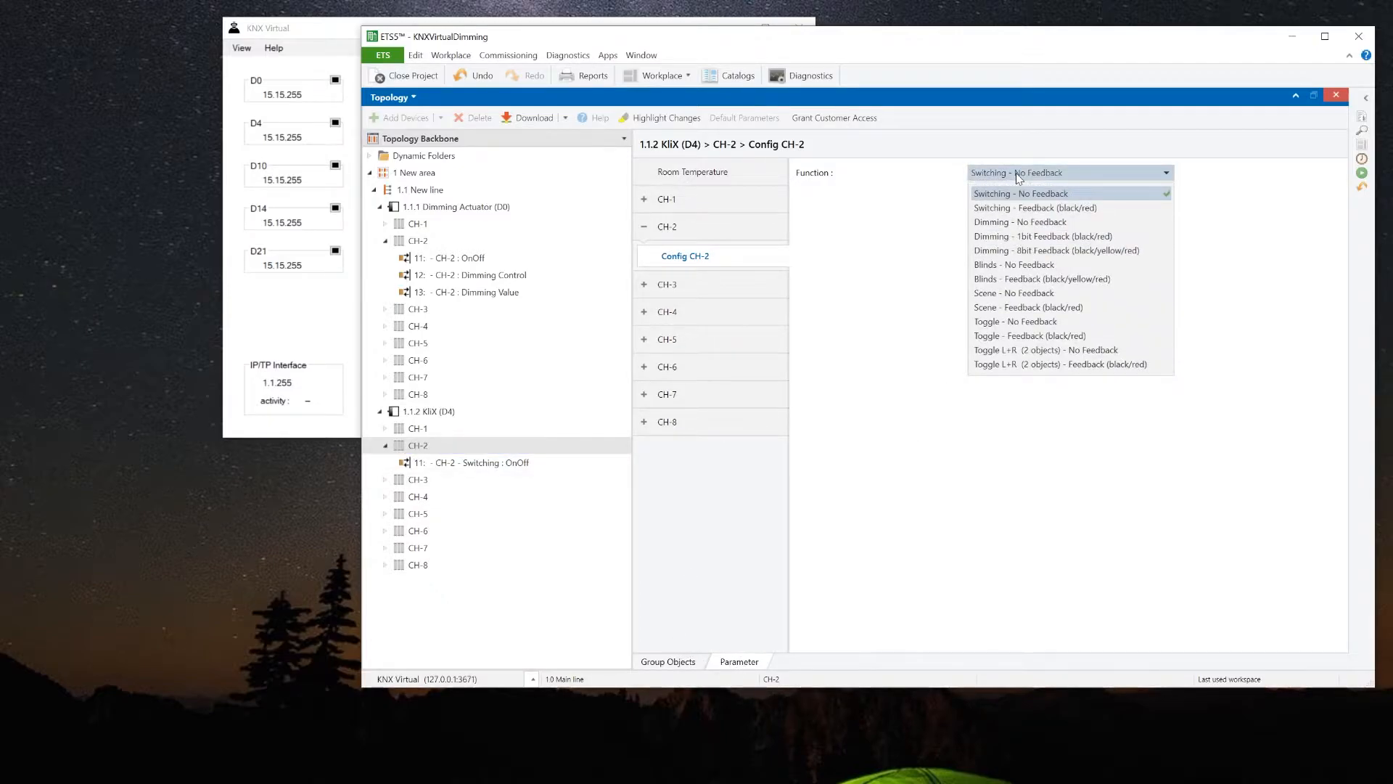
pyautogui.click(1011, 222)
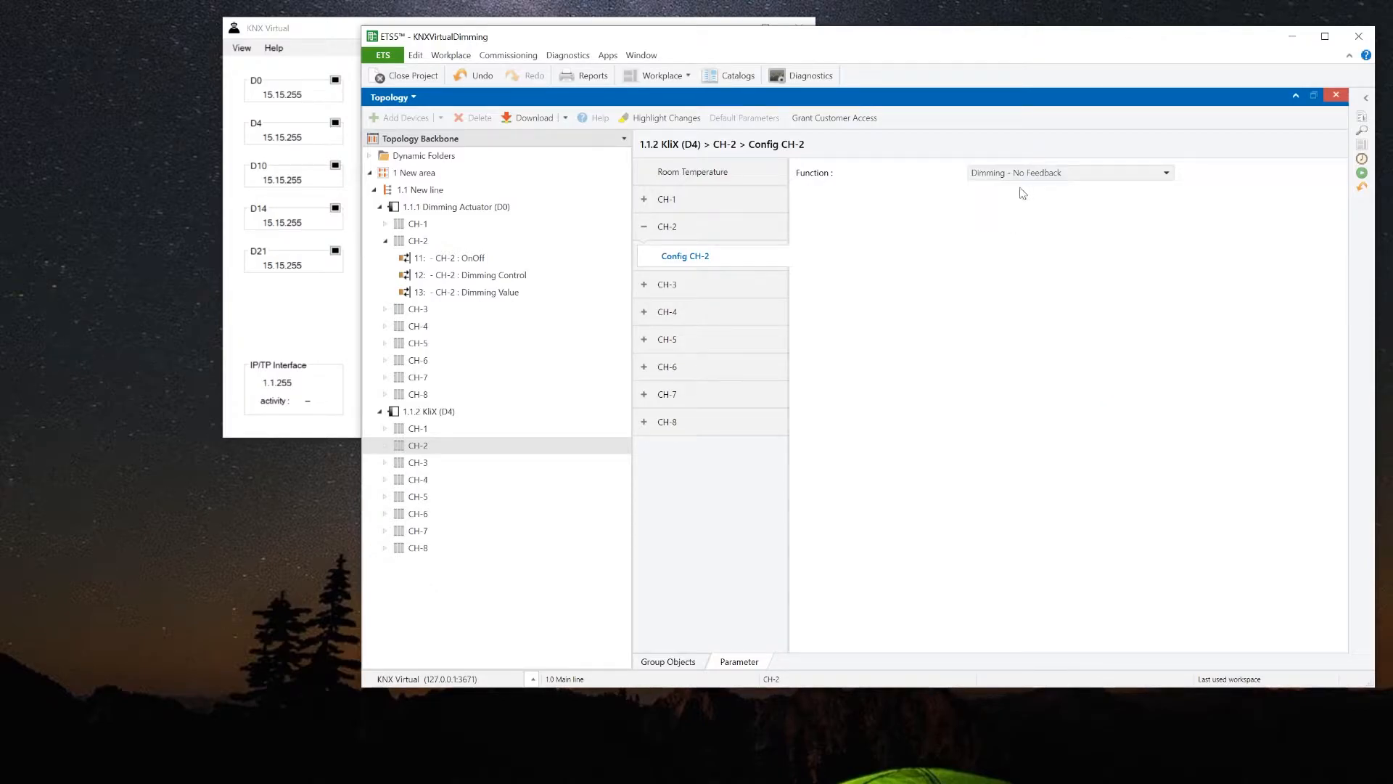
pyautogui.click(384, 447)
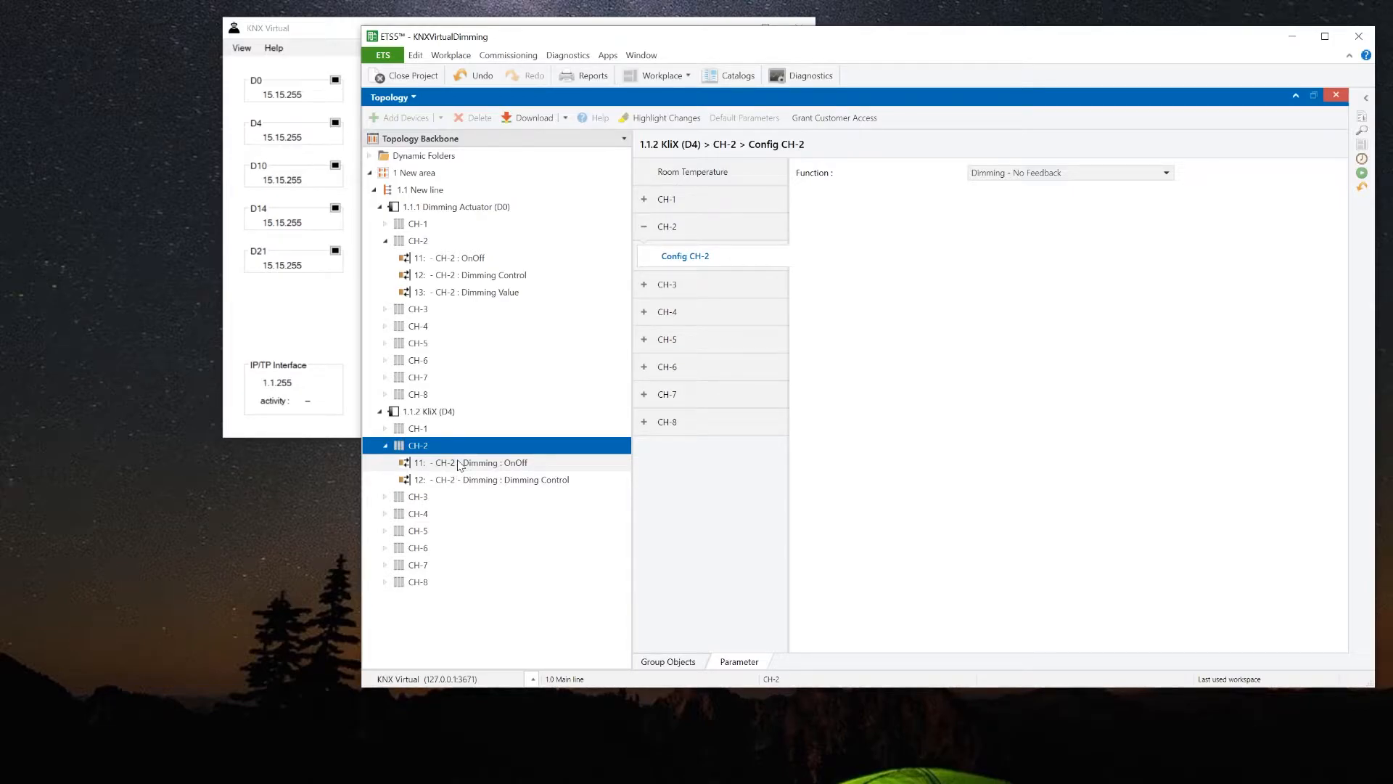
# - Select the CH-2 OnOff objects of both devices, show their associations and open the group address linking for them
pyautogui.click(468, 259)
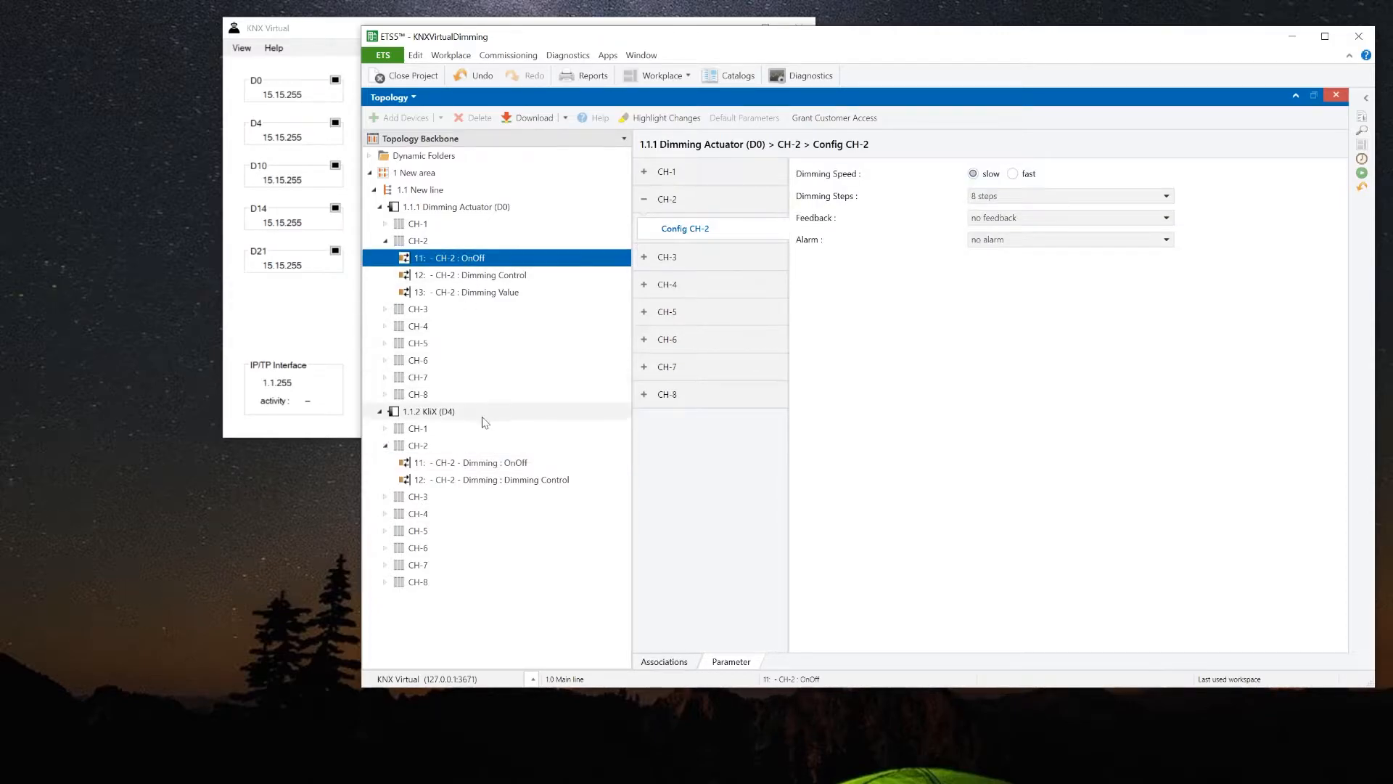
pyautogui.keyDown('ctrl'); pyautogui.click(481, 464); pyautogui.keyUp('ctrl')
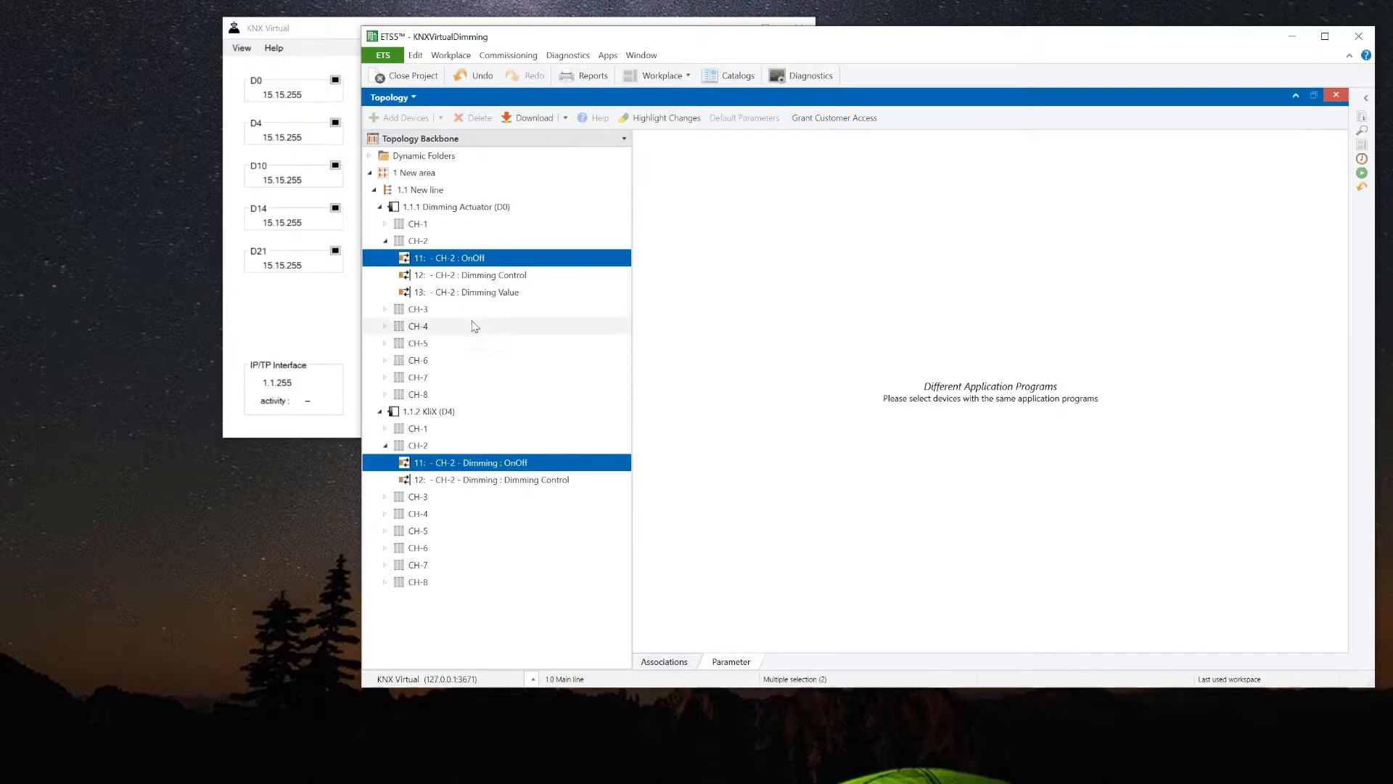
pyautogui.click(664, 661)
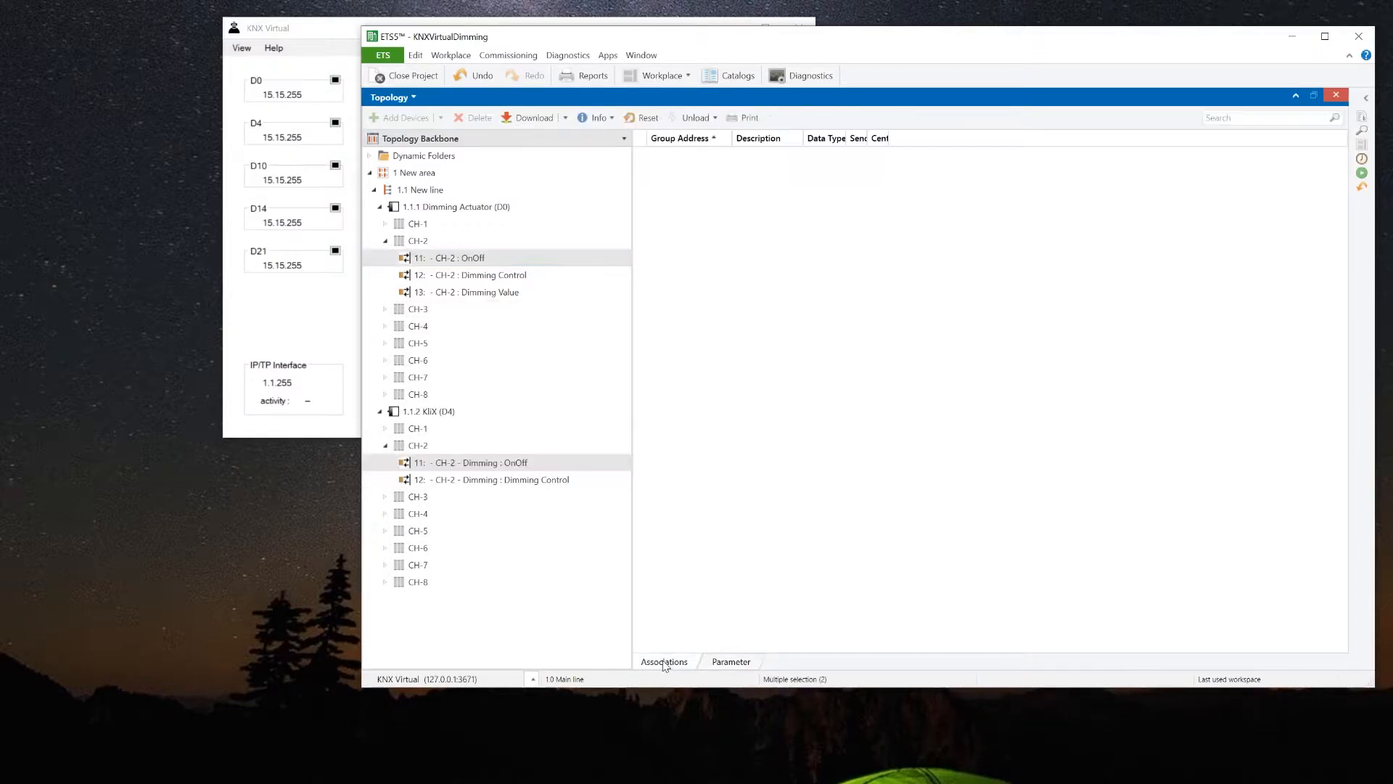
pyautogui.click(460, 258)
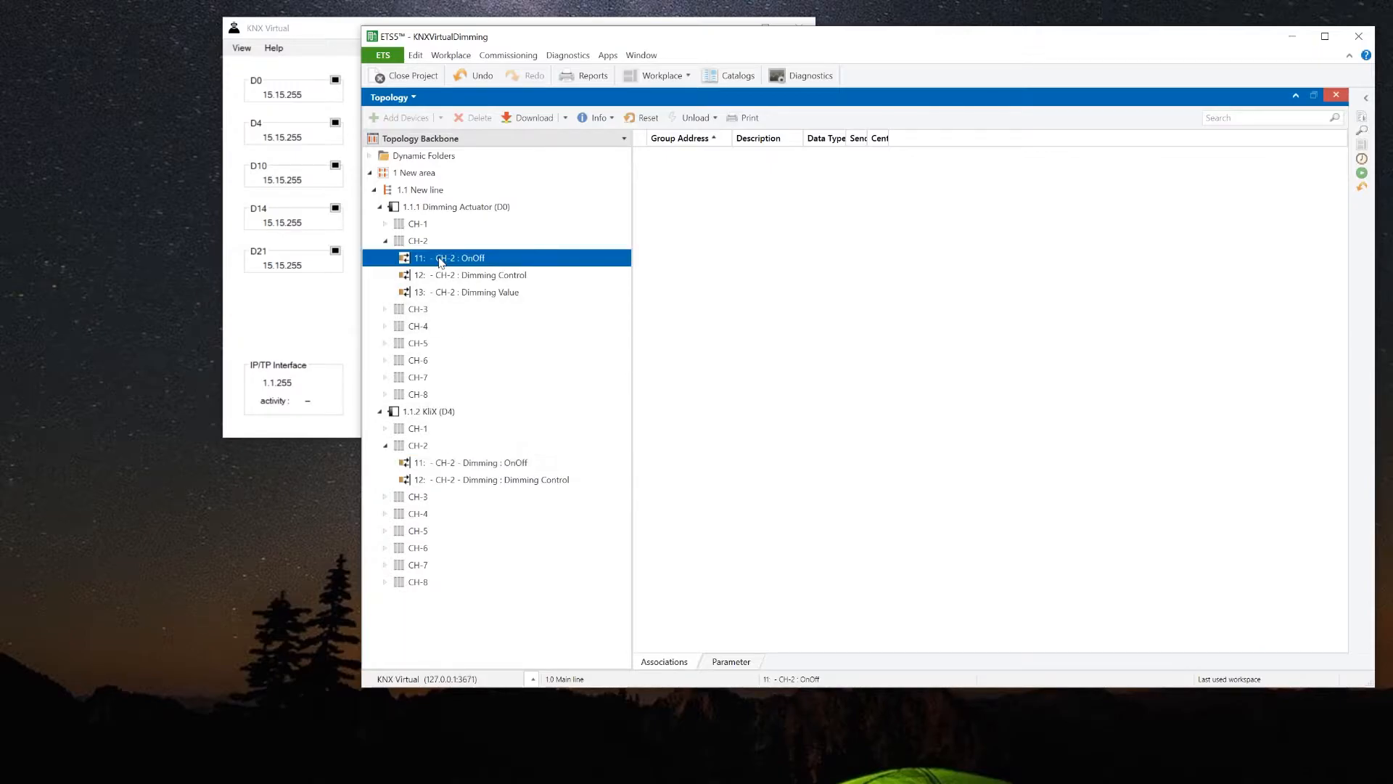
pyautogui.keyDown('ctrl'); pyautogui.click(456, 465); pyautogui.keyUp('ctrl')
pyautogui.rightClick(458, 264)
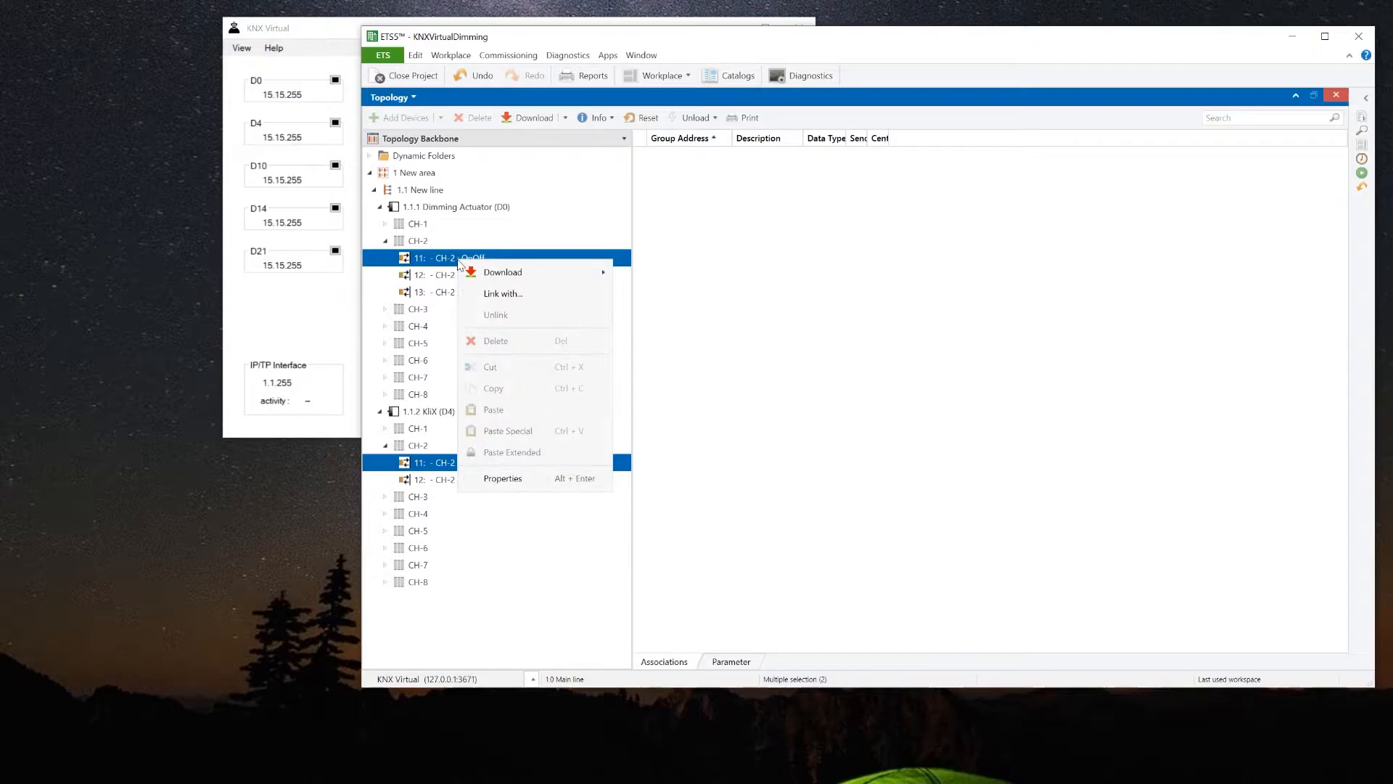
pyautogui.click(507, 294)
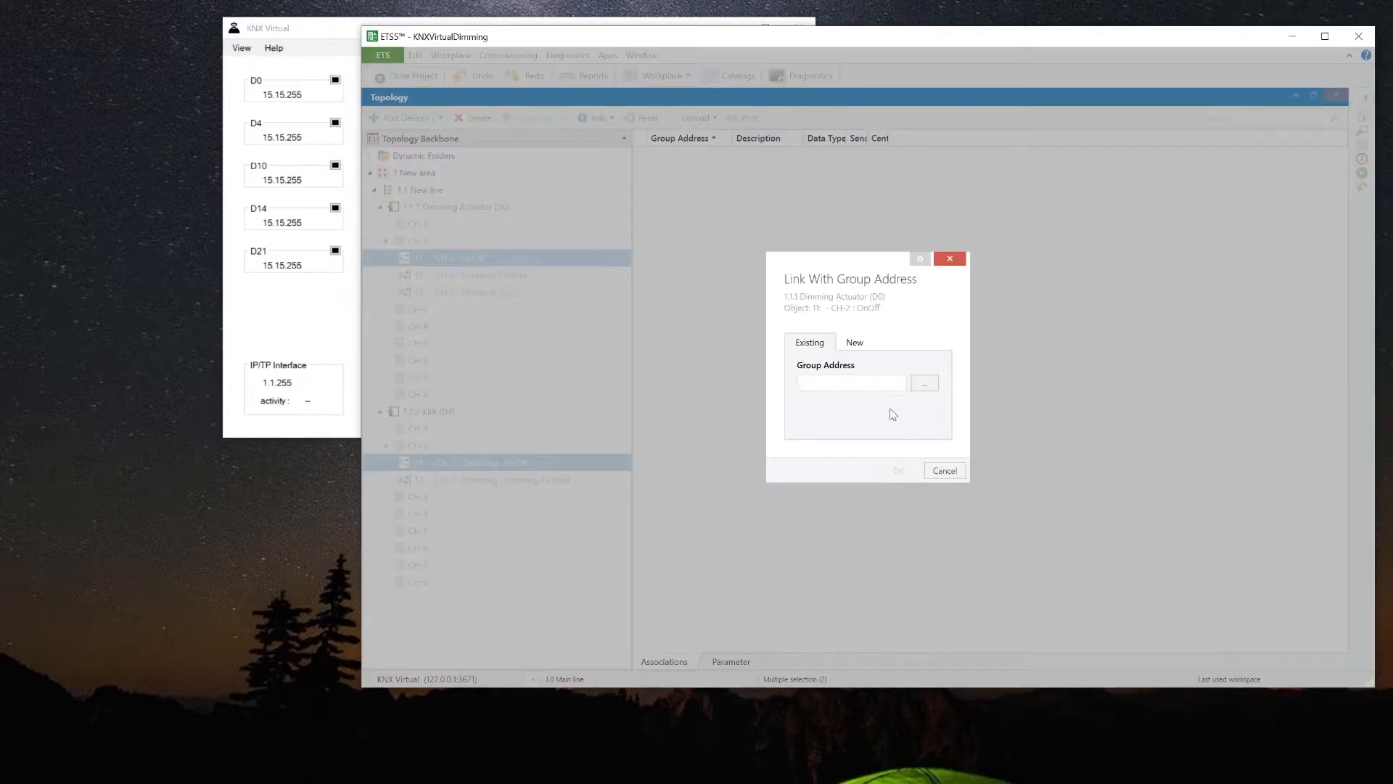
# - Try to link the two OnOff objects to 2/0/1 as an existing group address
pyautogui.write('2/0/1')
pyautogui.click(898, 471)
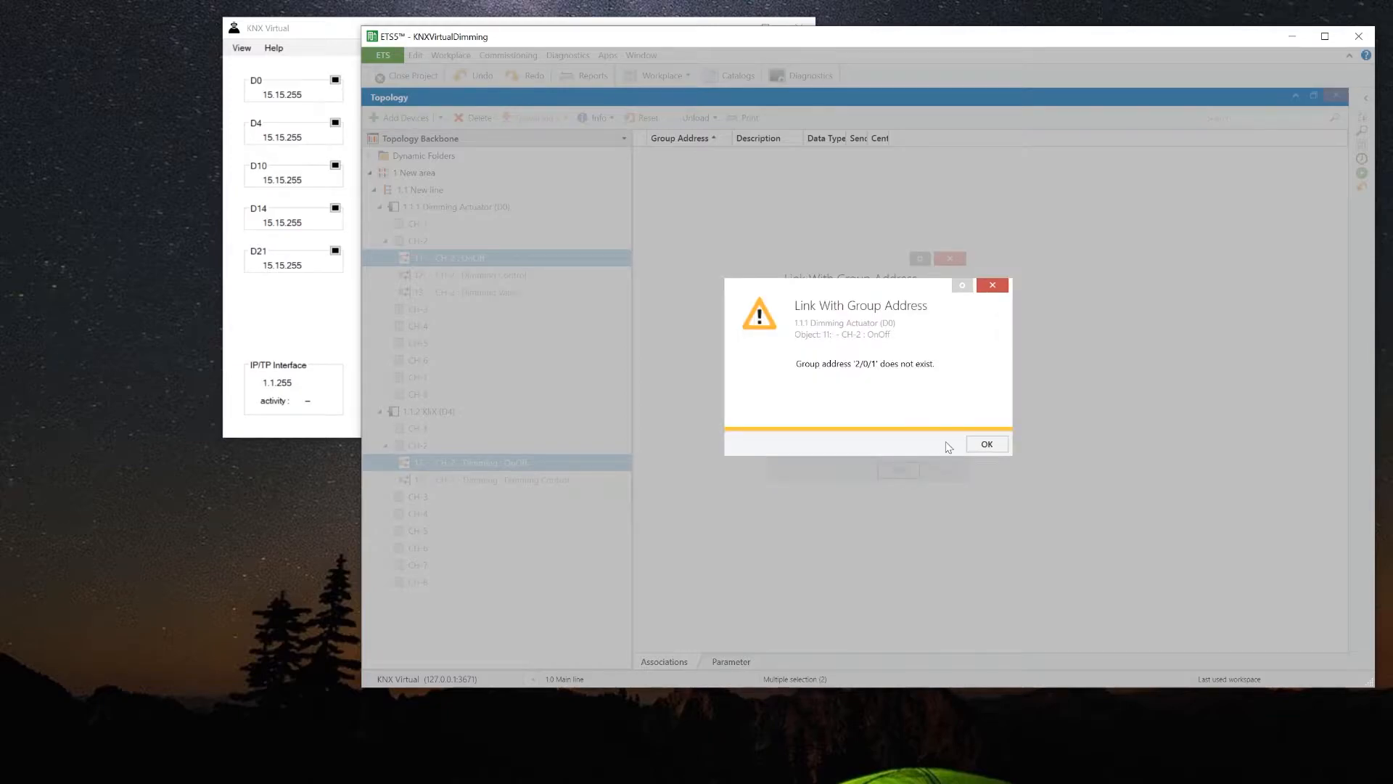
pyautogui.click(978, 441)
# - Link the two OnOff objects to a new group address 2/0/1 named onoffdimm
pyautogui.click(856, 343)
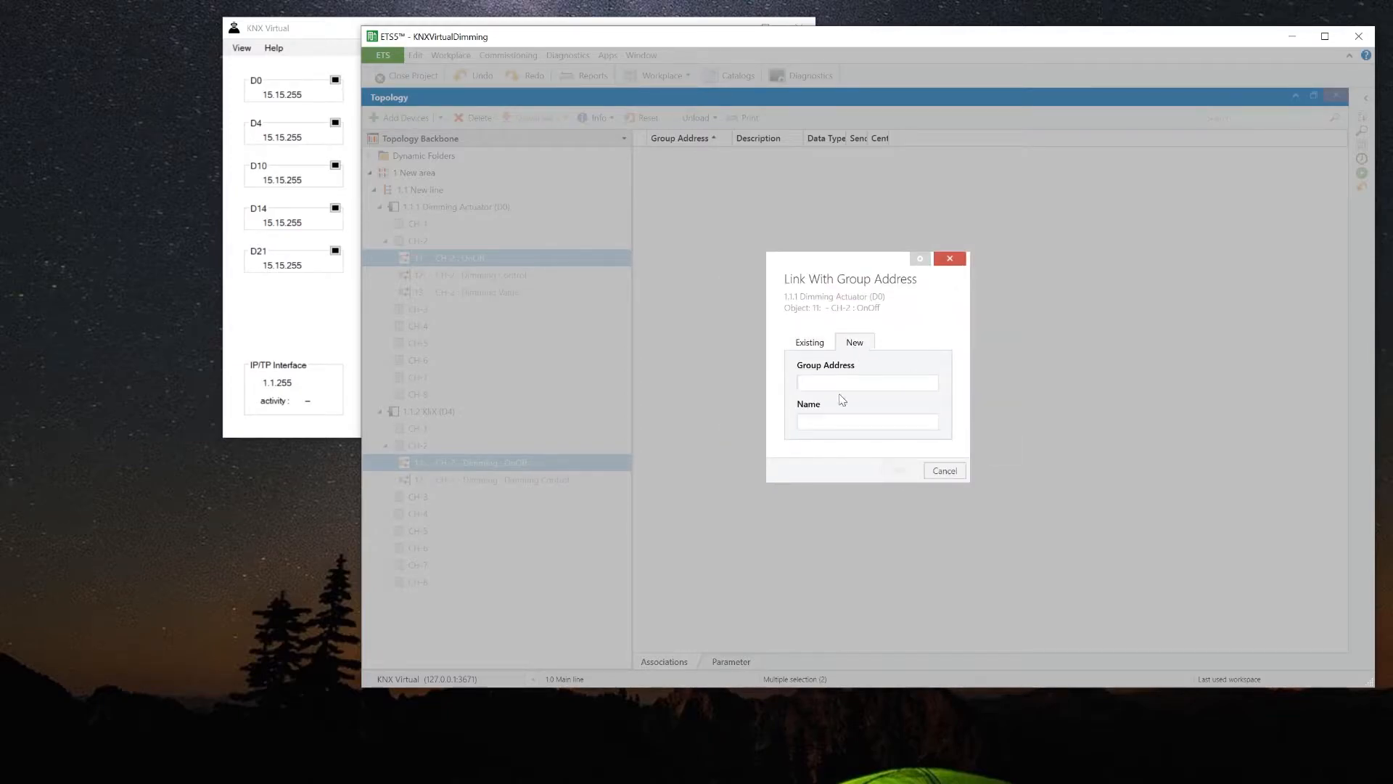
pyautogui.write('2/0/1')
pyautogui.write('onoffdimm')
pyautogui.click(897, 470)
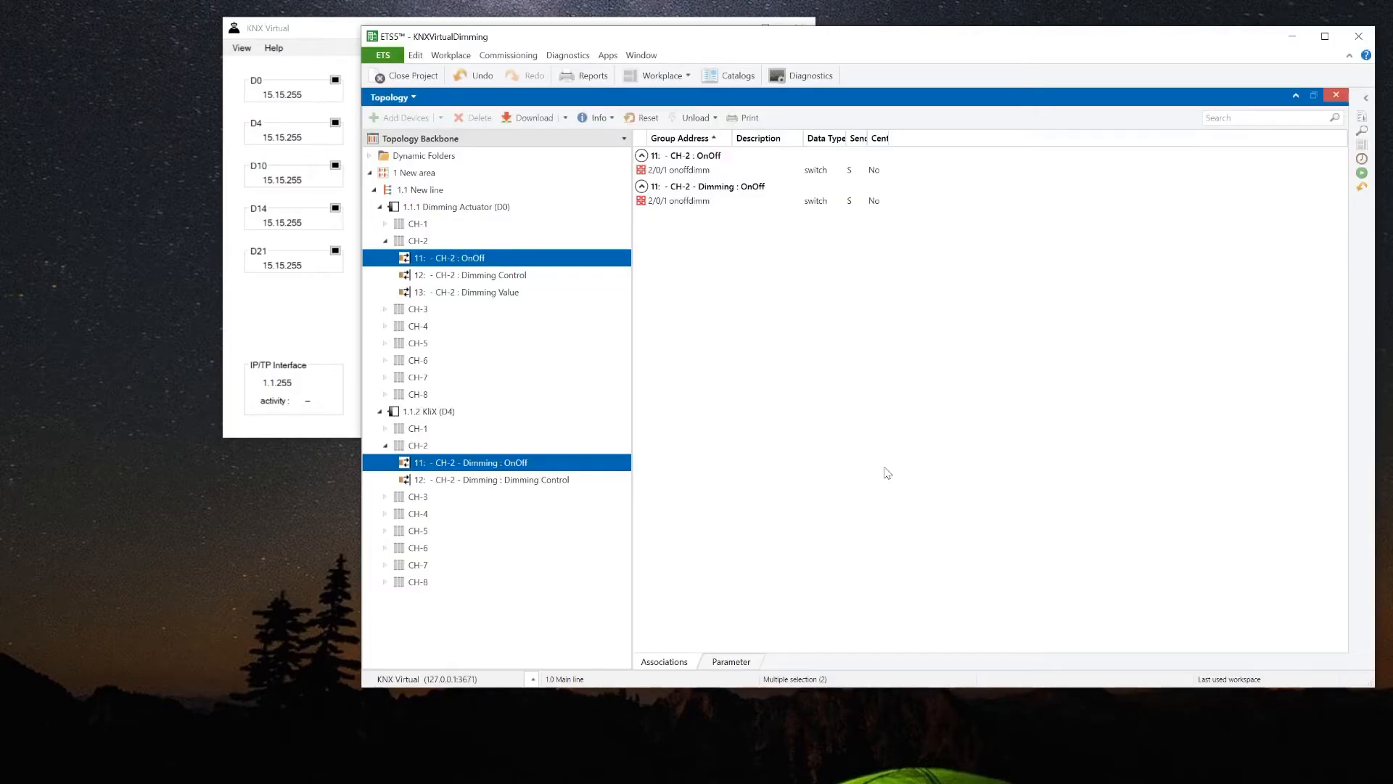
# - Link the CH-2 Dimming Control objects of both devices to a new group address 2/0/2 named onoffdimm
pyautogui.click(468, 278)
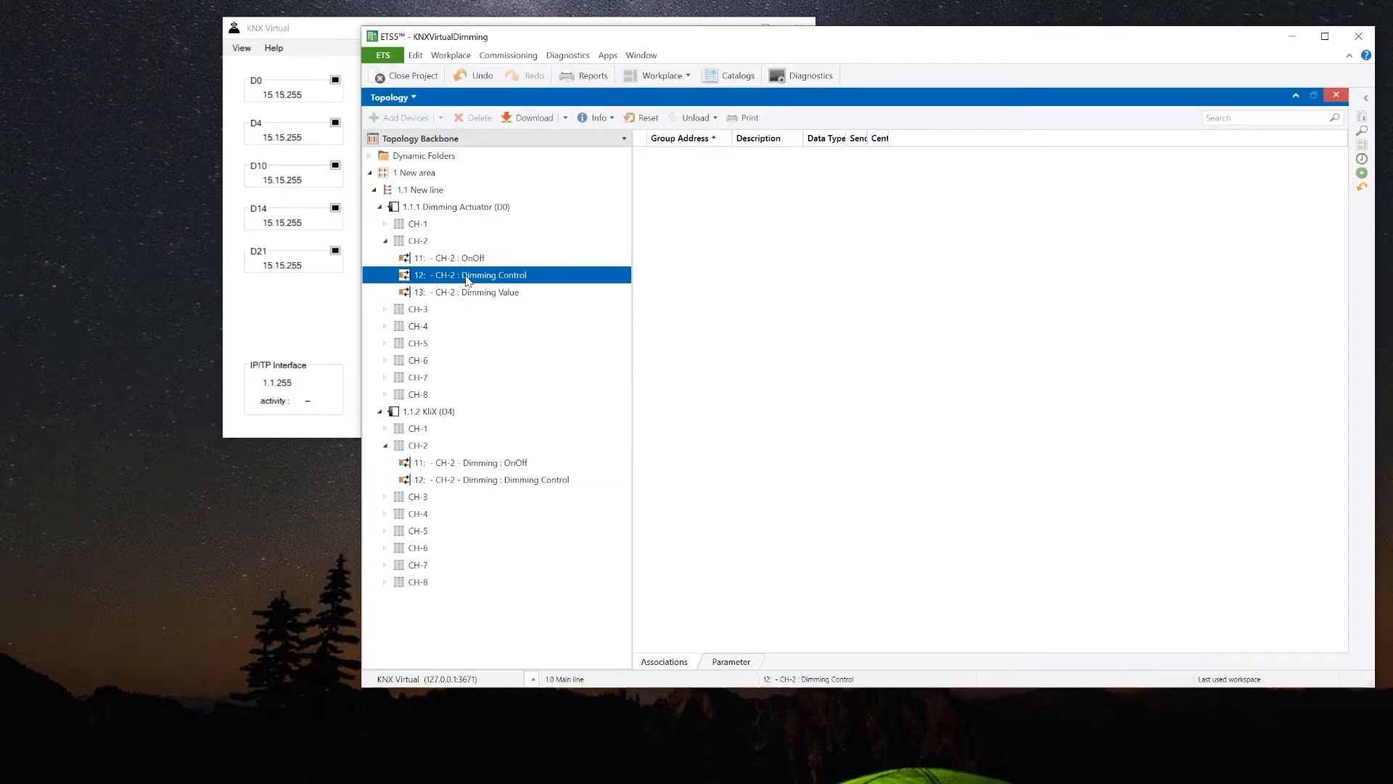
pyautogui.keyDown('ctrl'); pyautogui.click(499, 481); pyautogui.keyUp('ctrl')
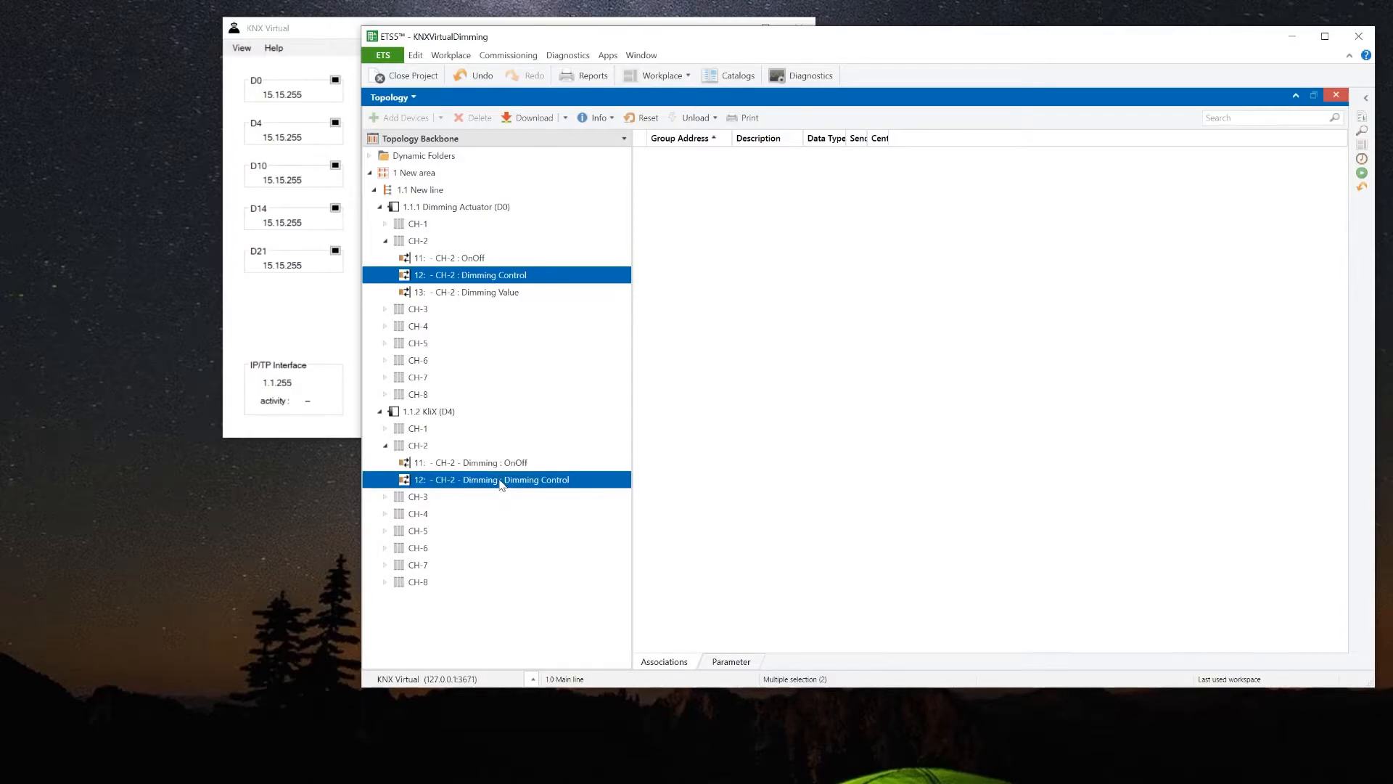
pyautogui.rightClick(501, 278)
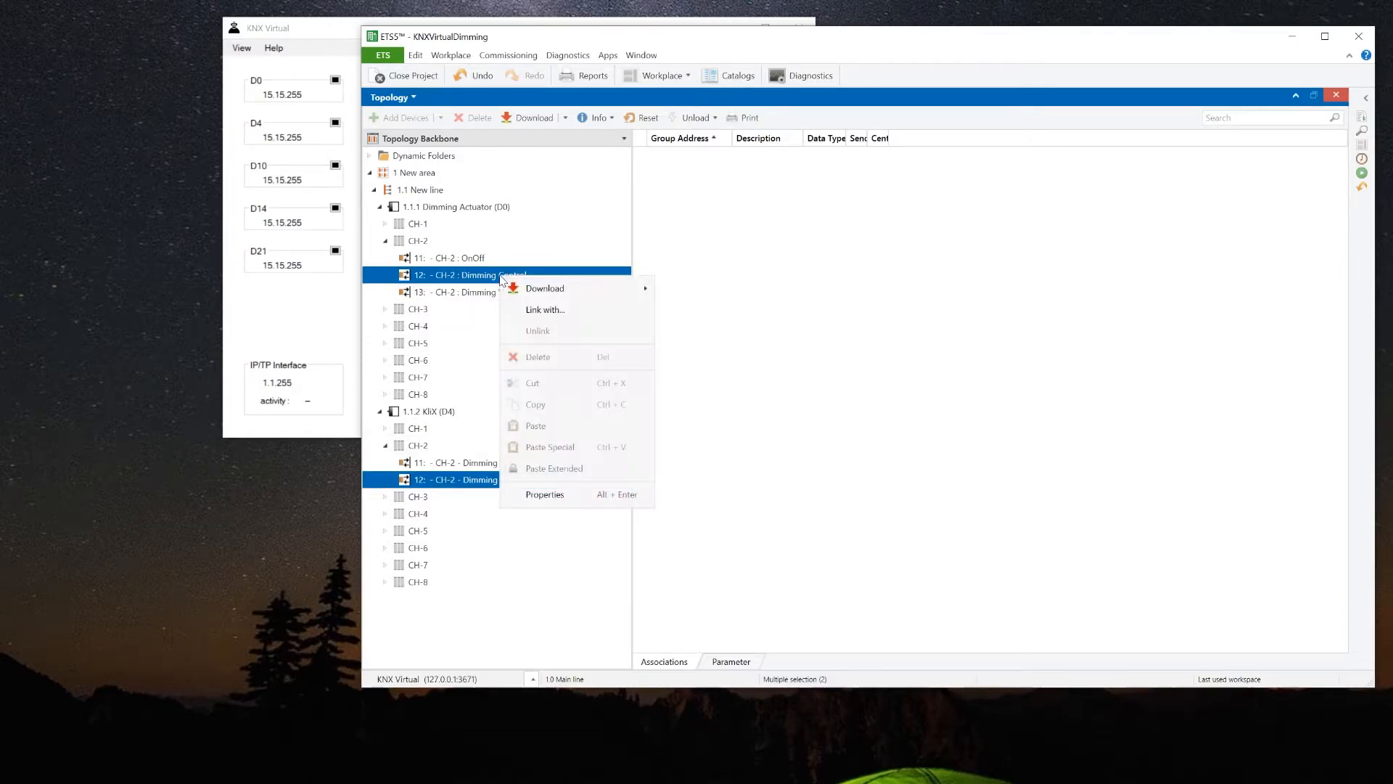
pyautogui.click(543, 310)
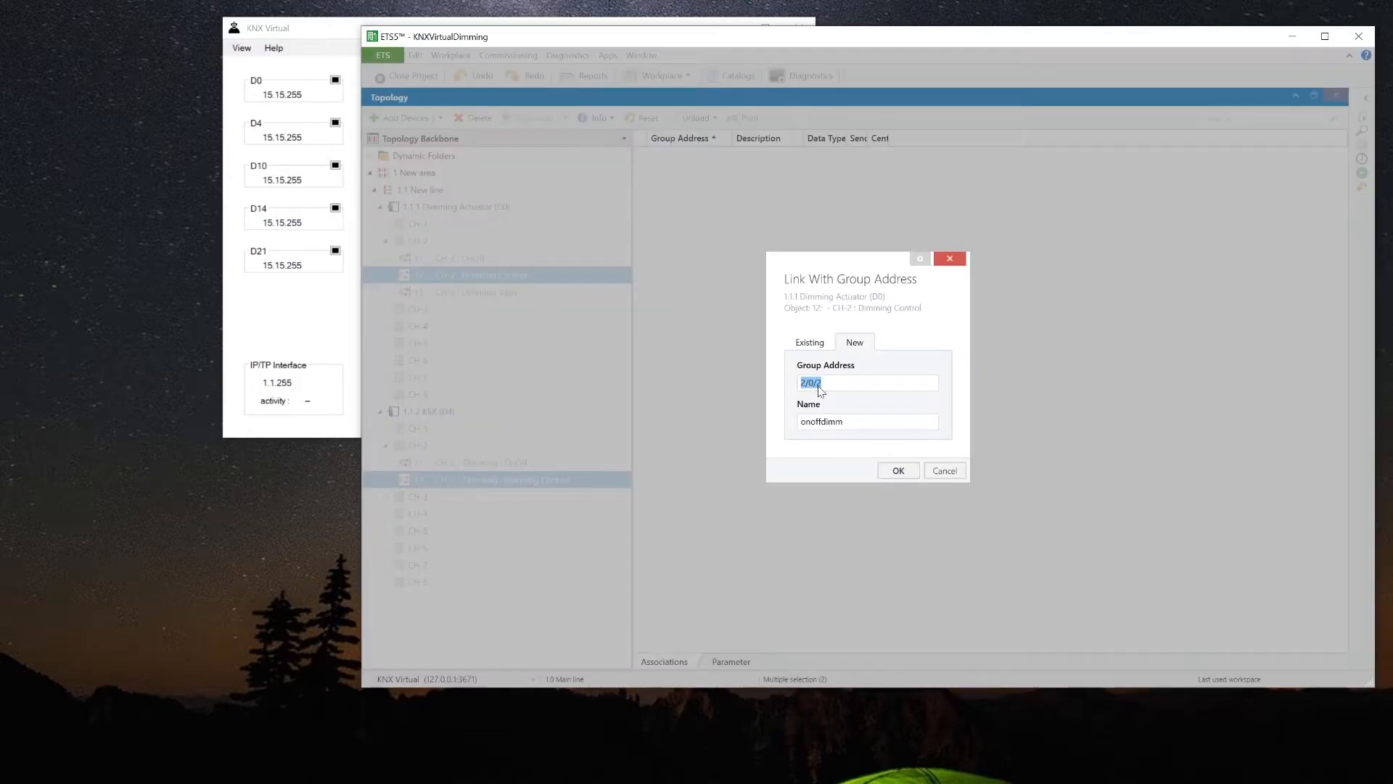
pyautogui.click(844, 428)
pyautogui.click(898, 472)
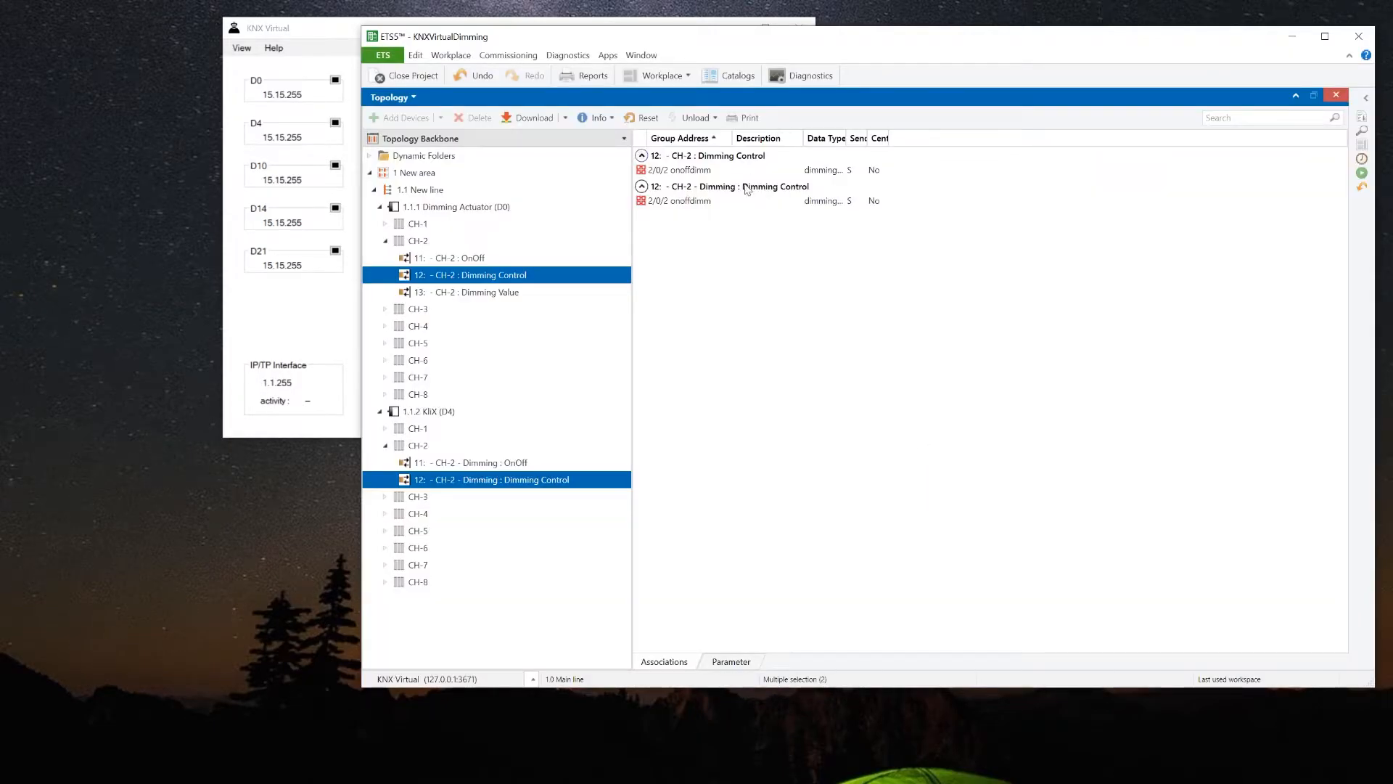
# - Link the Dimming Actuator's CH-2 Dimming Value object to a new group address 2/0/3 named onoffdimm
pyautogui.click(450, 293)
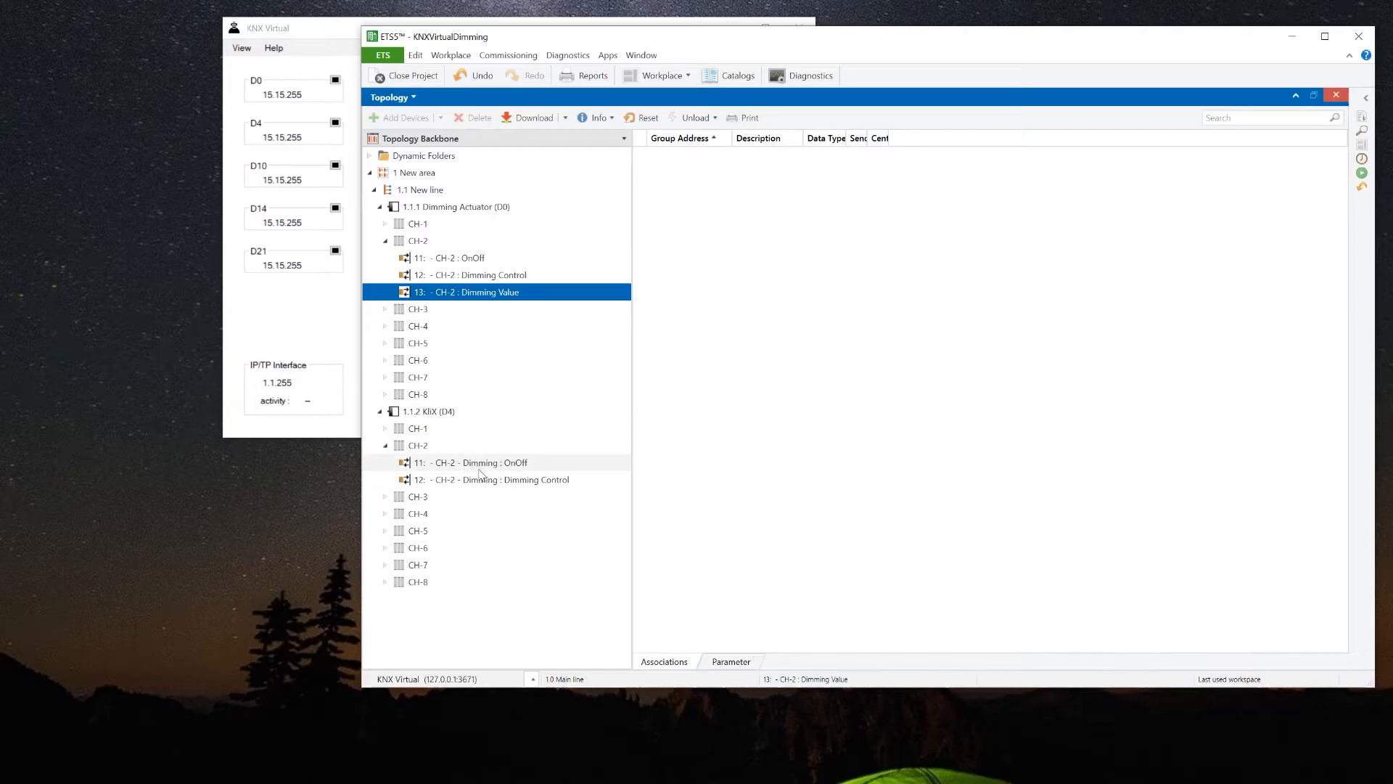
pyautogui.rightClick(465, 296)
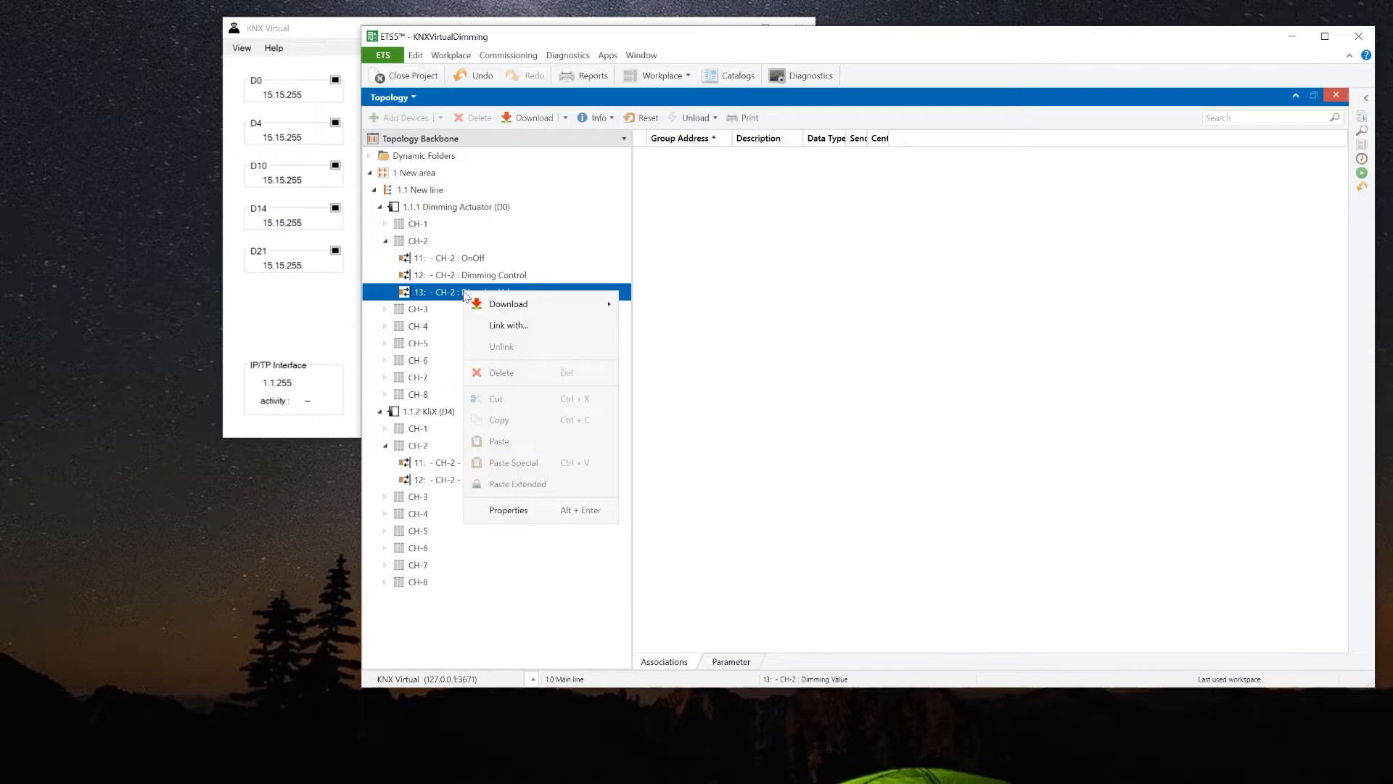
pyautogui.click(498, 328)
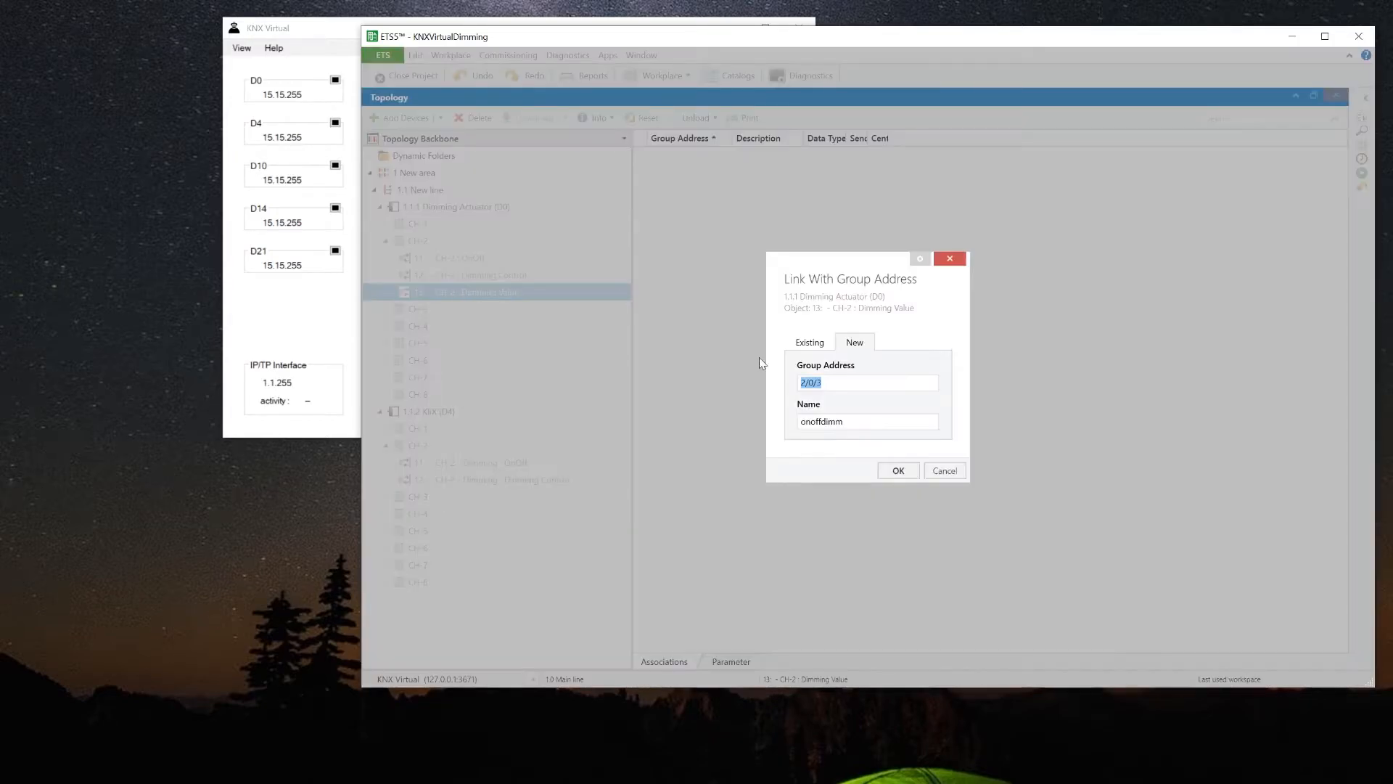
pyautogui.click(899, 475)
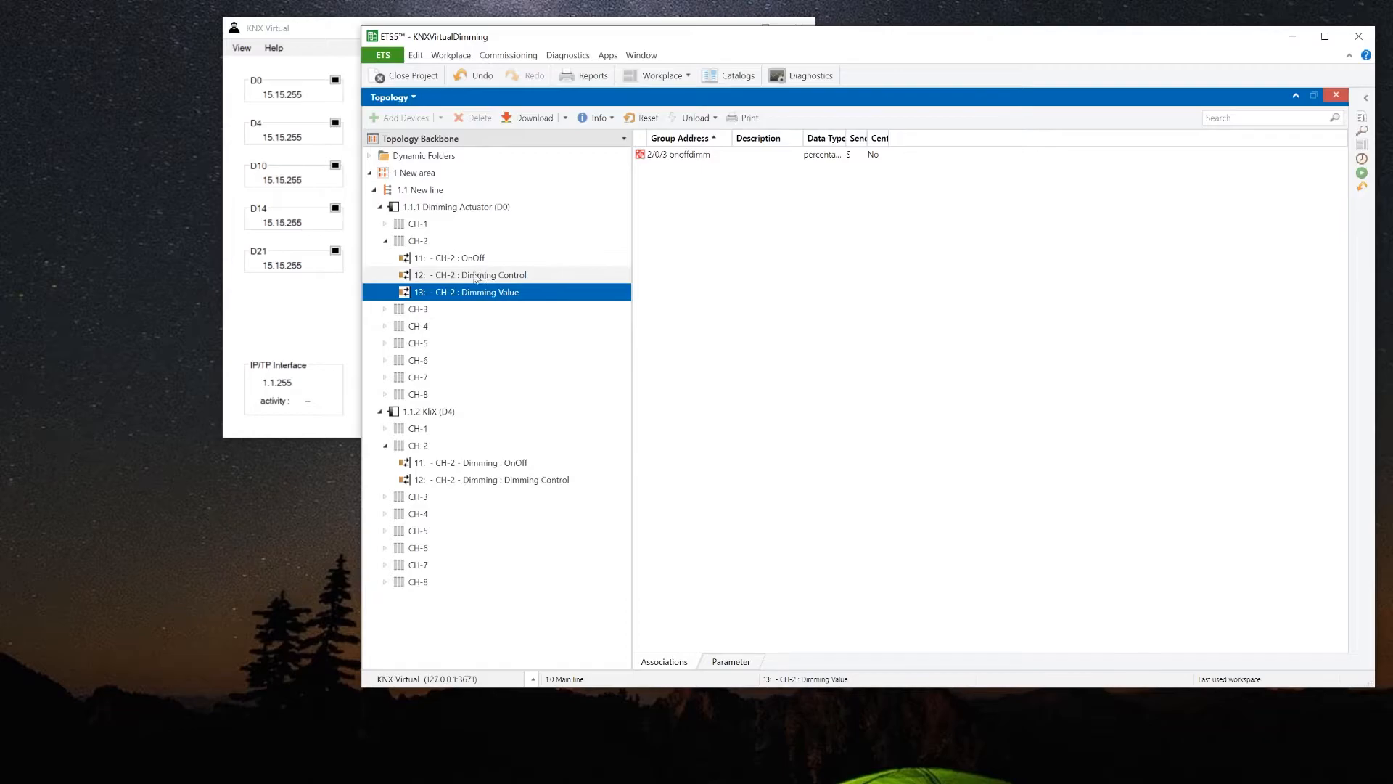
# - Collapse both CH-2 channels and run a full download to the Dimming Actuator (D0), activating D0's programming button in KNX Virtual
pyautogui.click(385, 241)
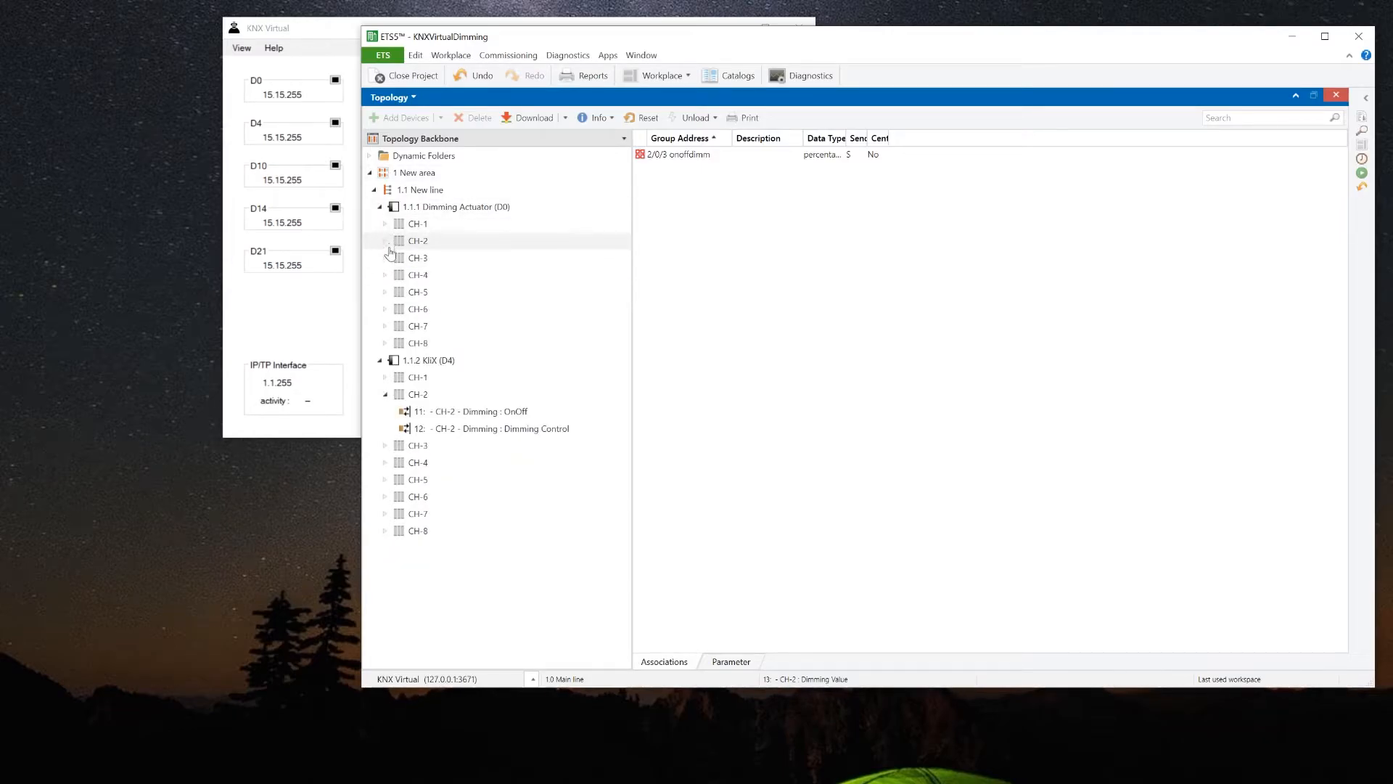
pyautogui.click(385, 394)
pyautogui.moveTo(506, 43); pyautogui.dragTo(593, 45)
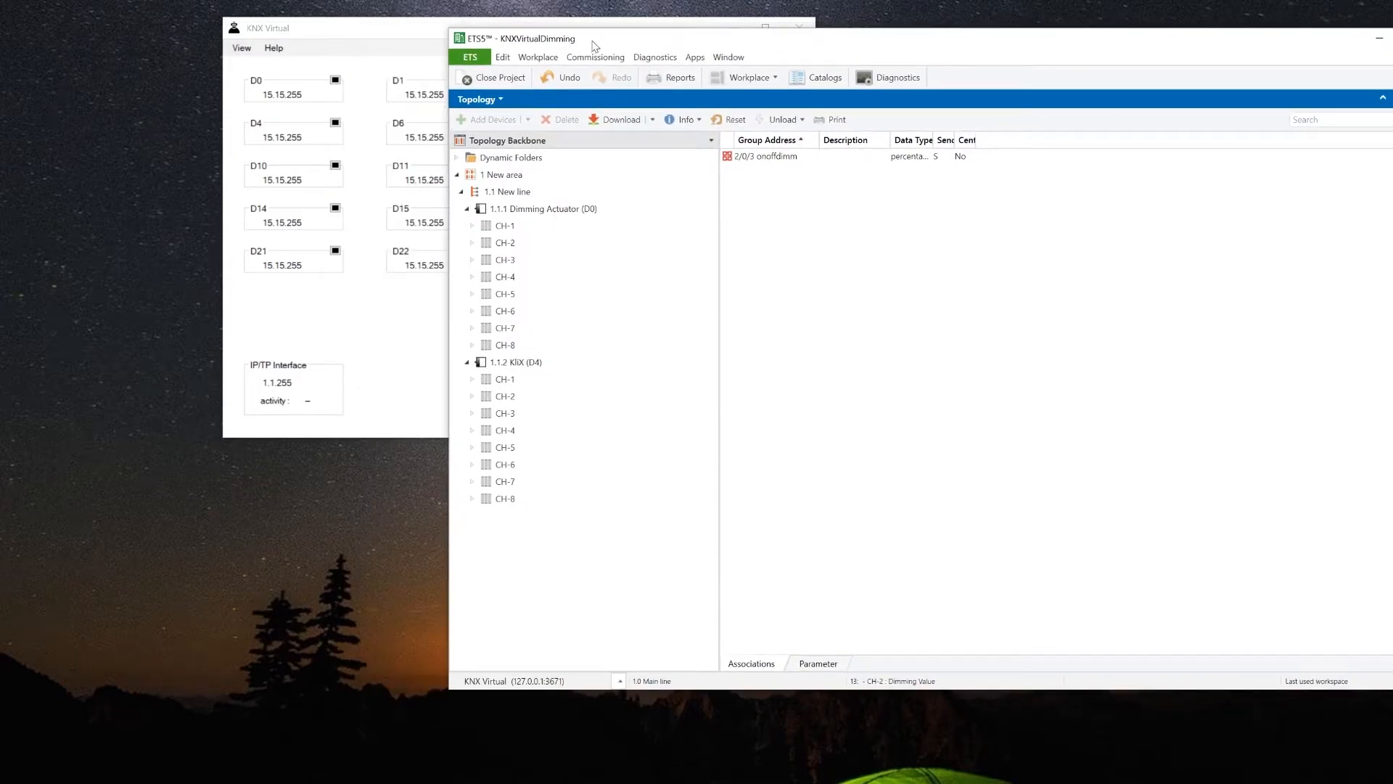
pyautogui.click(540, 211)
pyautogui.rightClick(541, 216)
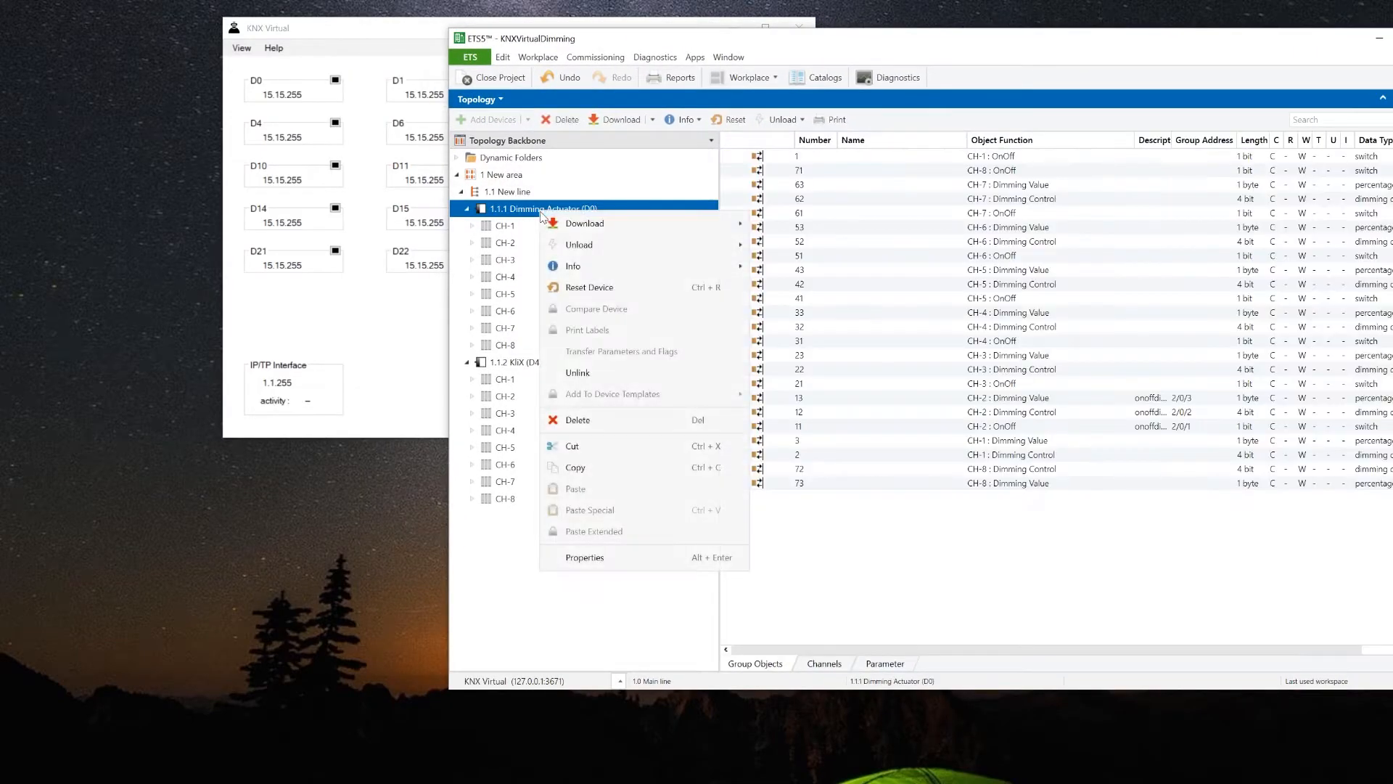
pyautogui.moveTo(586, 230)
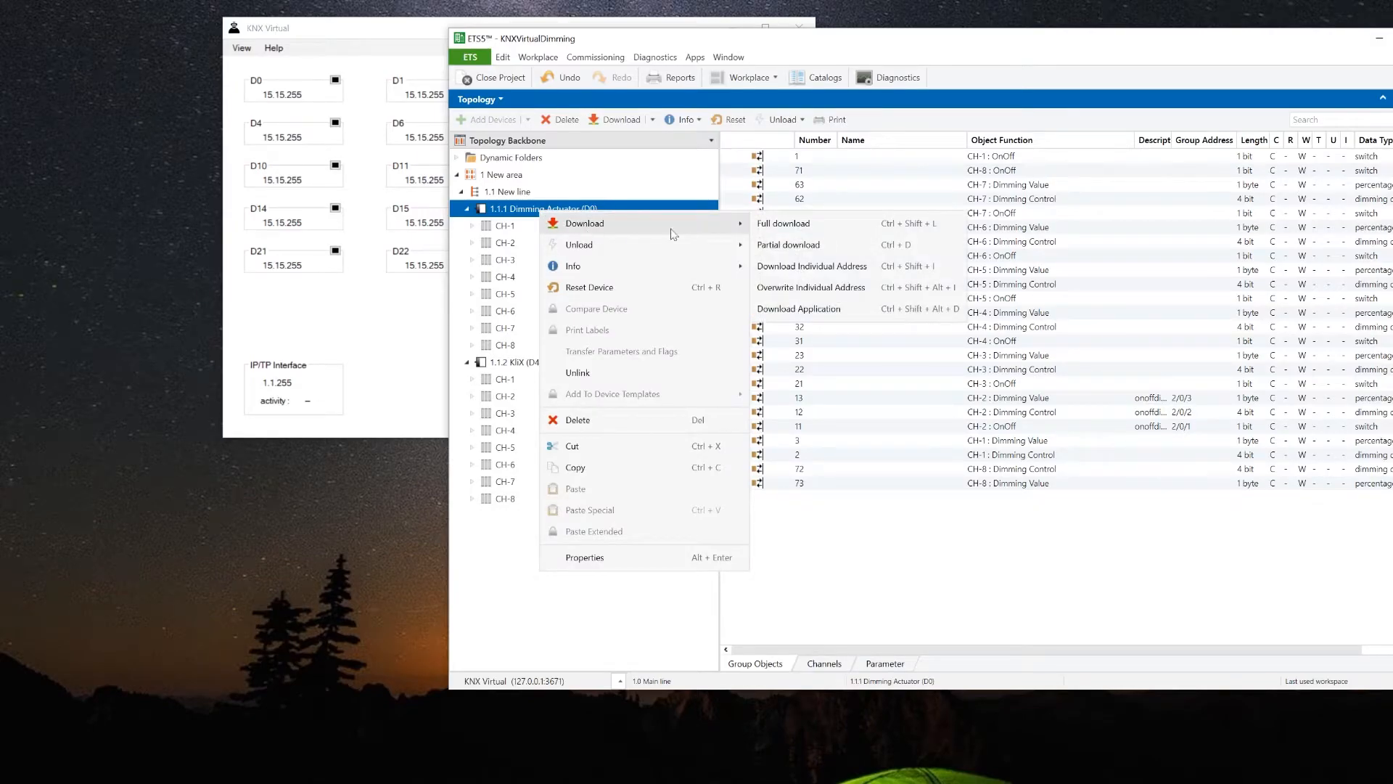
pyautogui.click(800, 227)
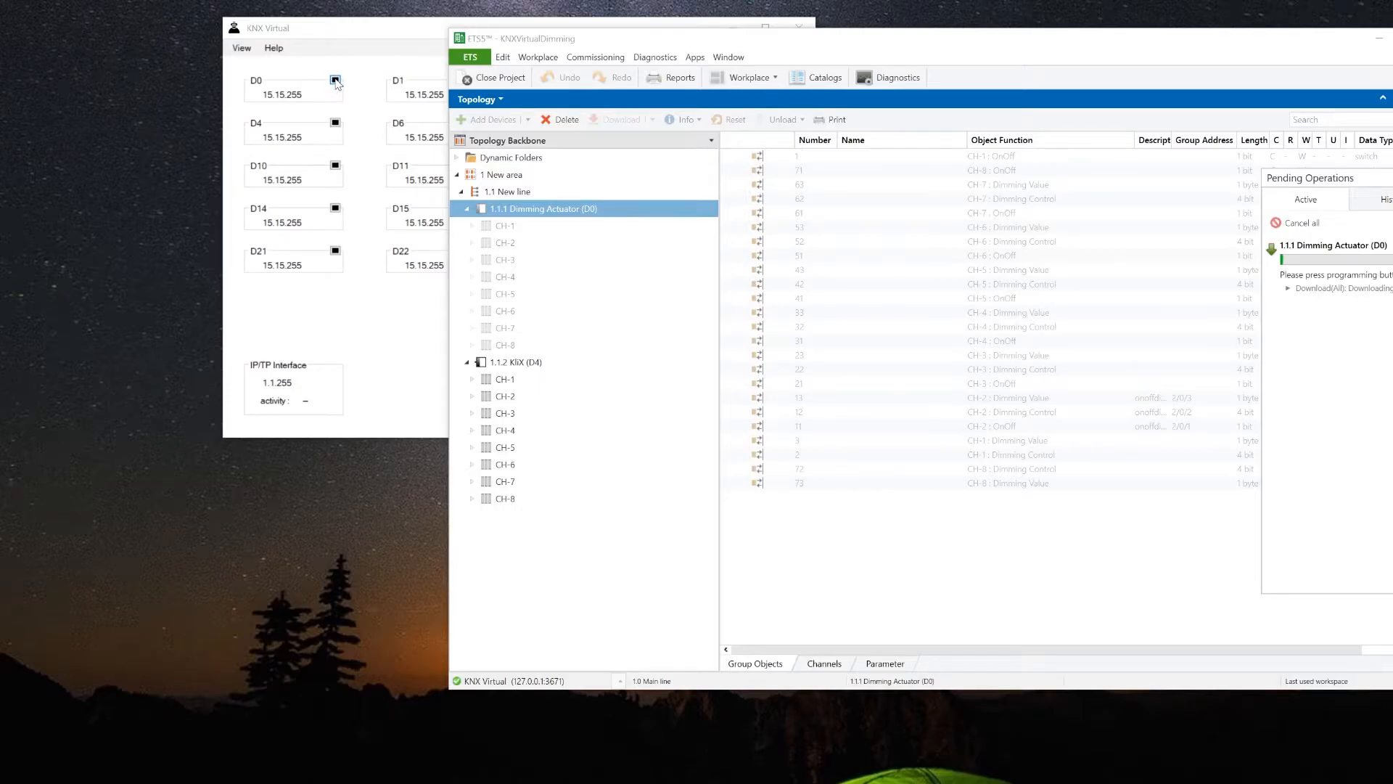
pyautogui.click(335, 82)
# - Run a full download to the KliX (D4) device, activating D4's programming button in KNX Virtual
pyautogui.moveTo(940, 52); pyautogui.dragTo(856, 74)
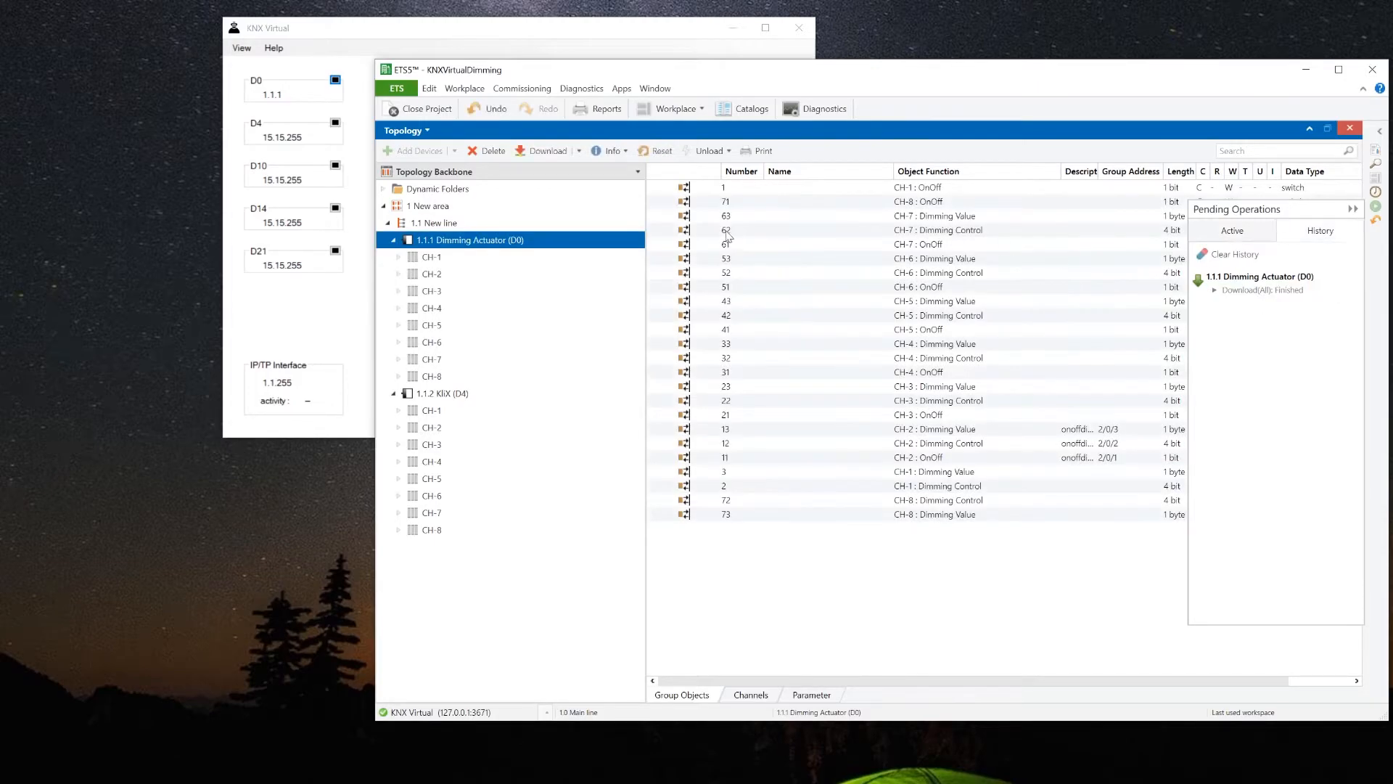
pyautogui.rightClick(445, 395)
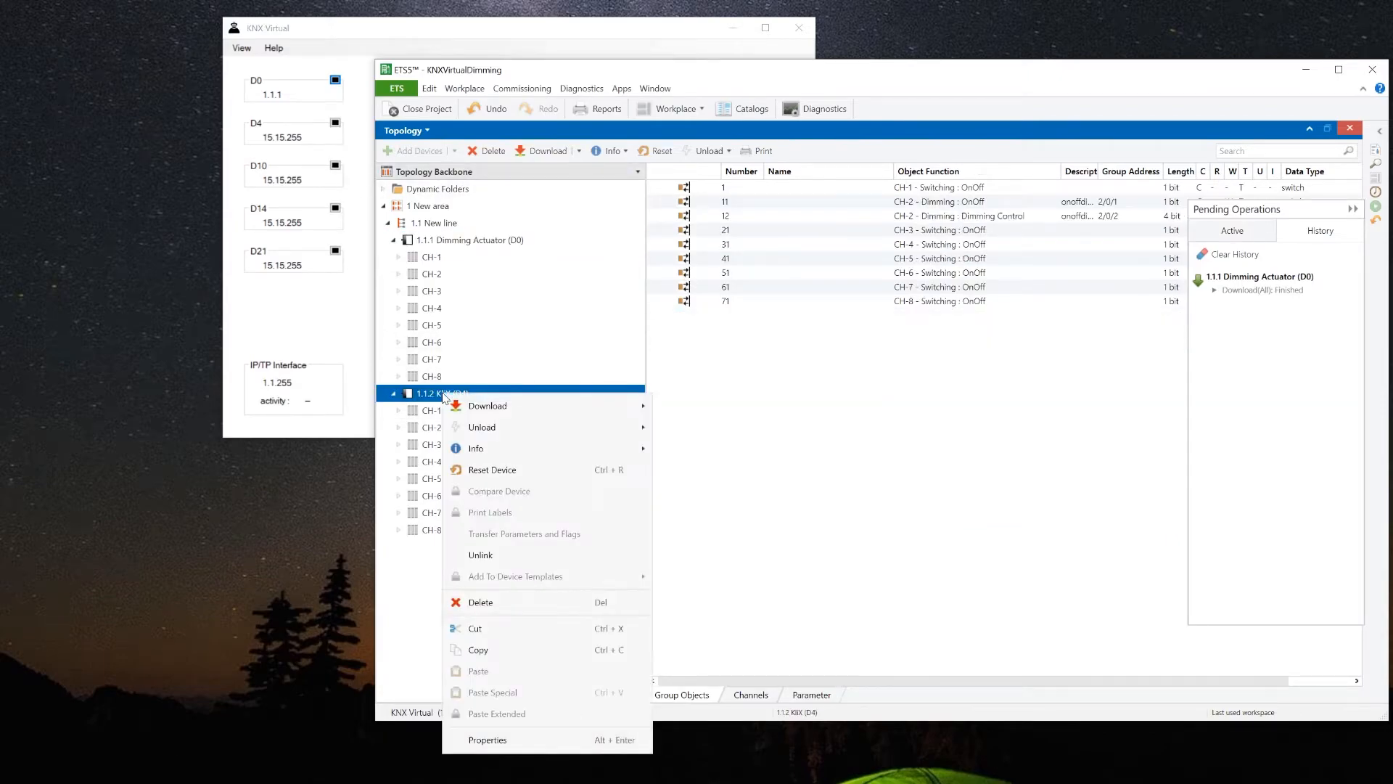
pyautogui.moveTo(471, 408)
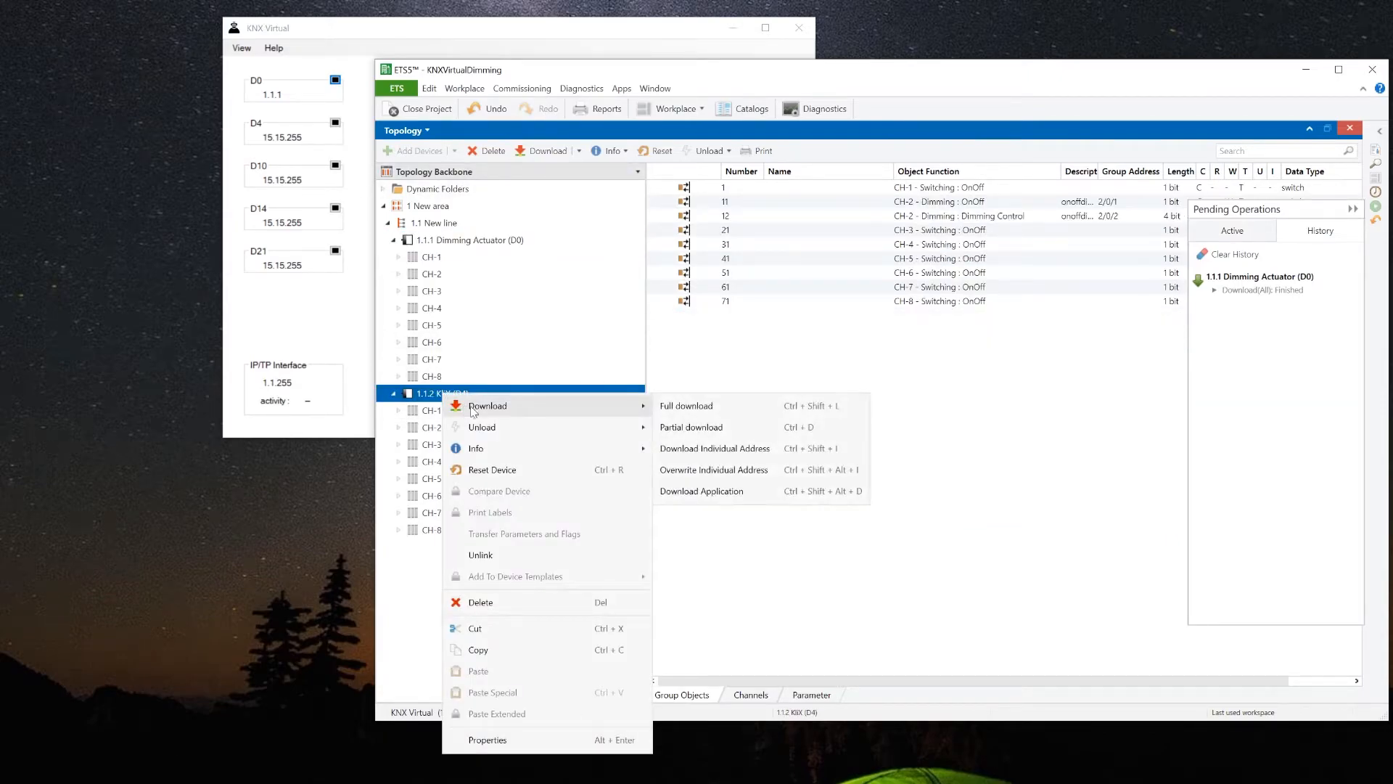
pyautogui.click(708, 412)
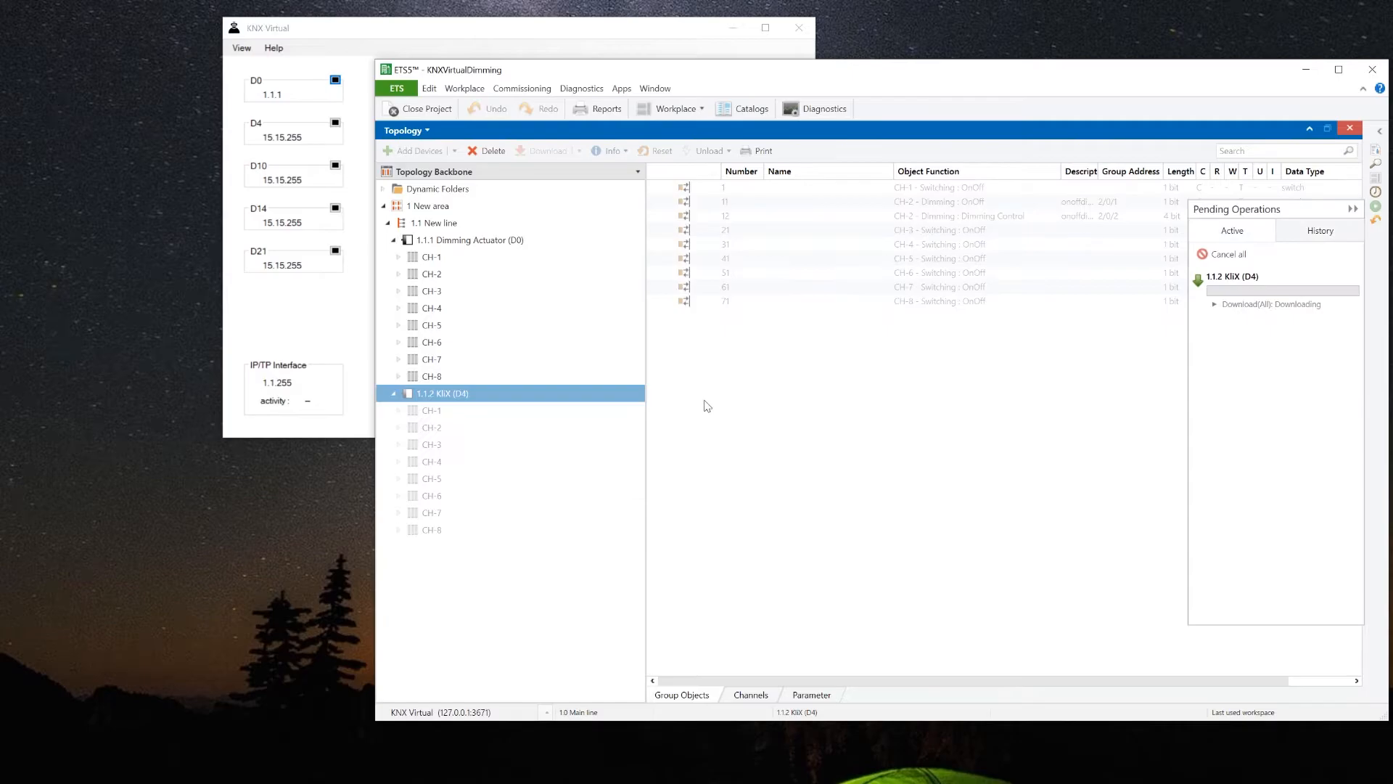
pyautogui.click(335, 121)
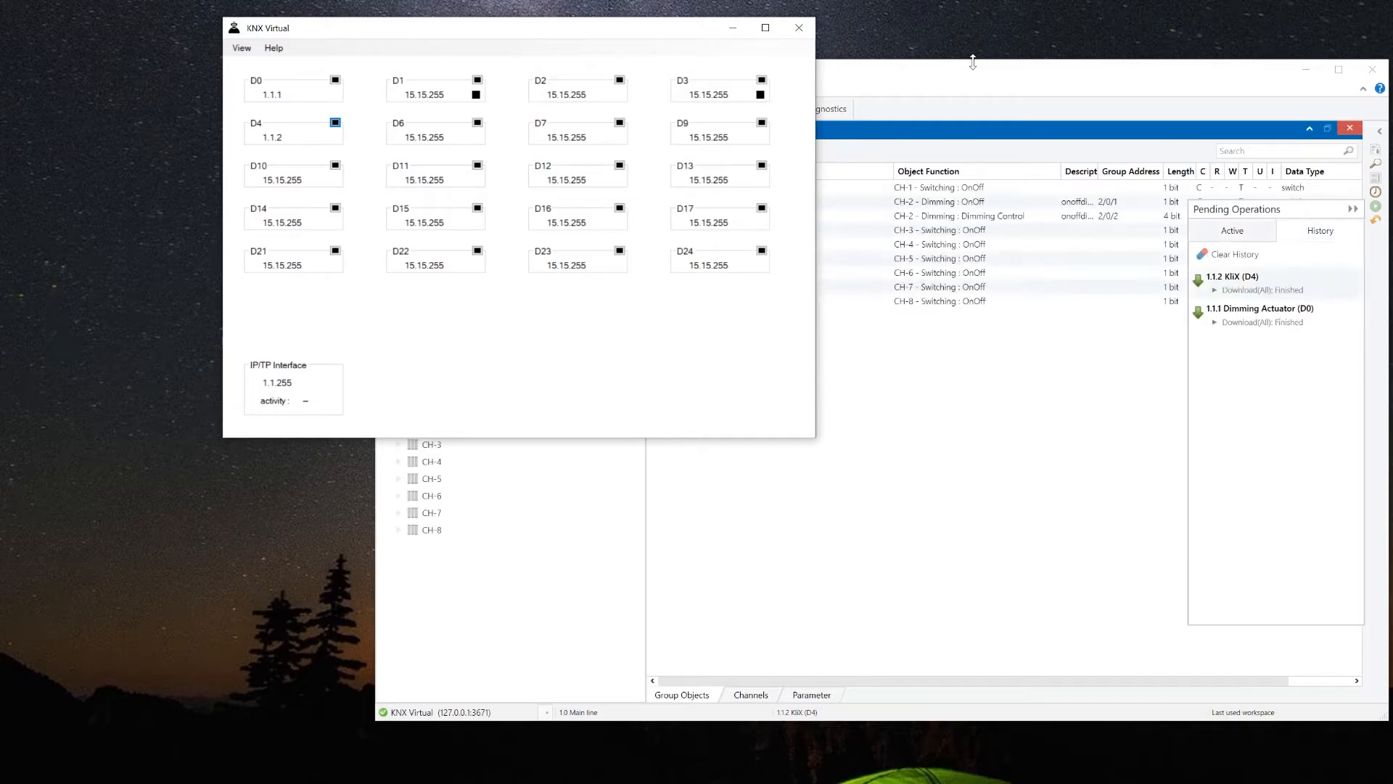
# - Show the Base view in KNX Virtual and test switching and dimming the channel 2 dimmable lamp with the KliX D_ and D^ buttons
pyautogui.click(244, 48)
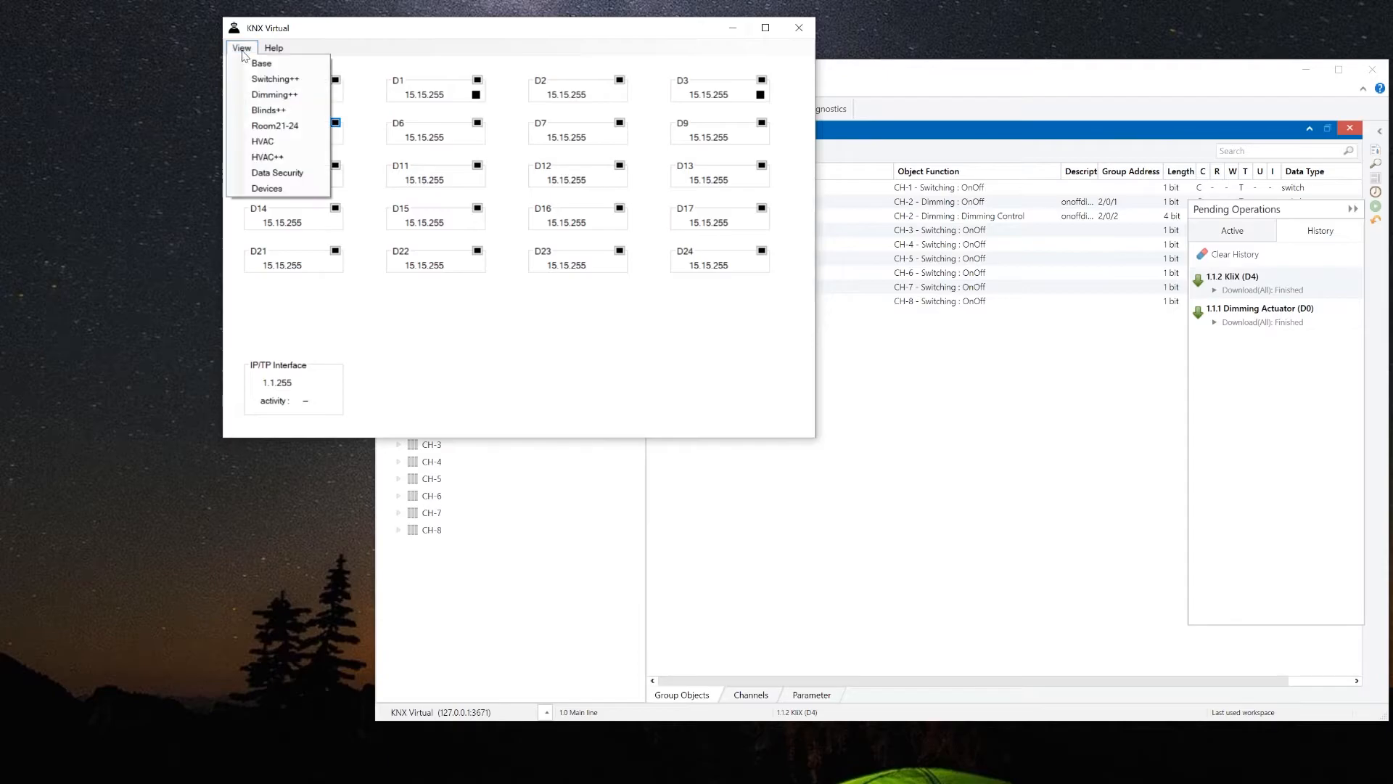
pyautogui.click(254, 64)
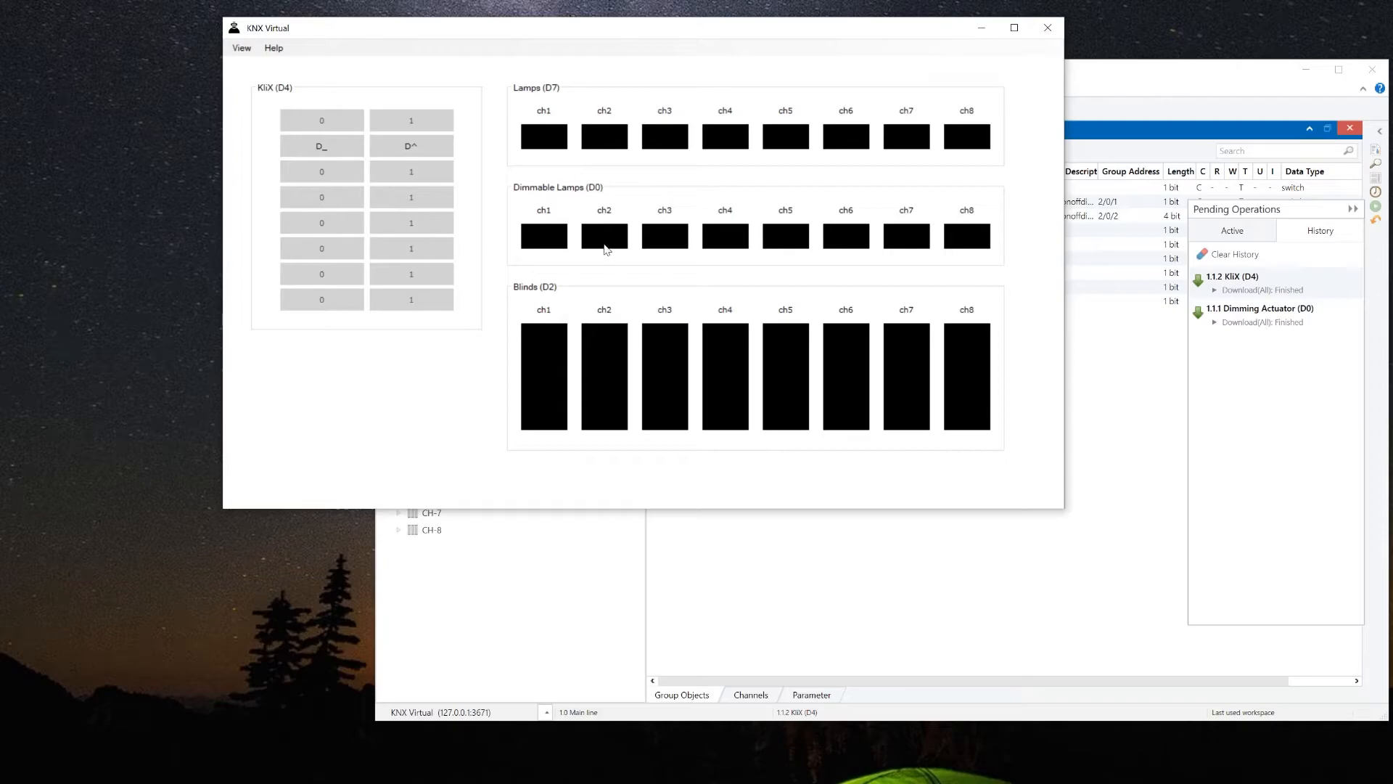
pyautogui.click(406, 149)
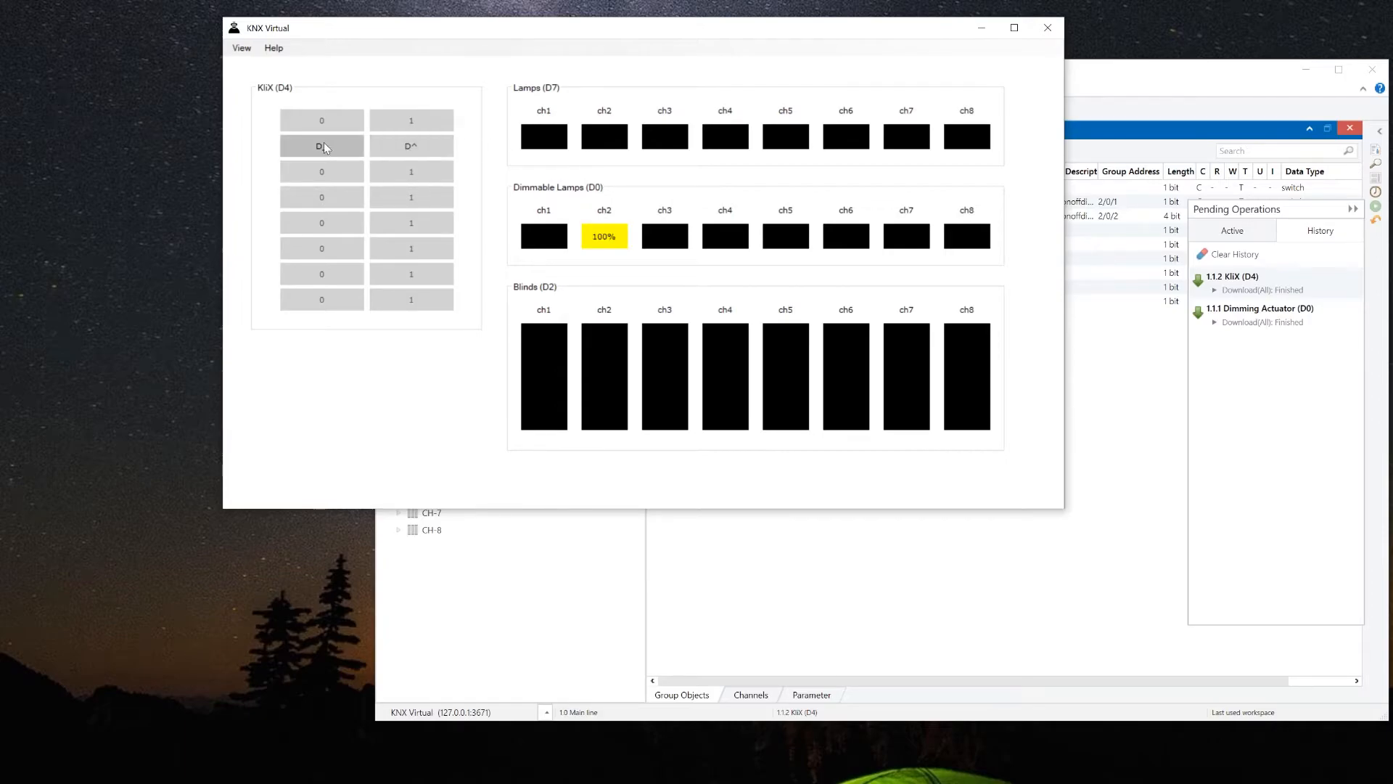
pyautogui.click(322, 144)
pyautogui.click(404, 149)
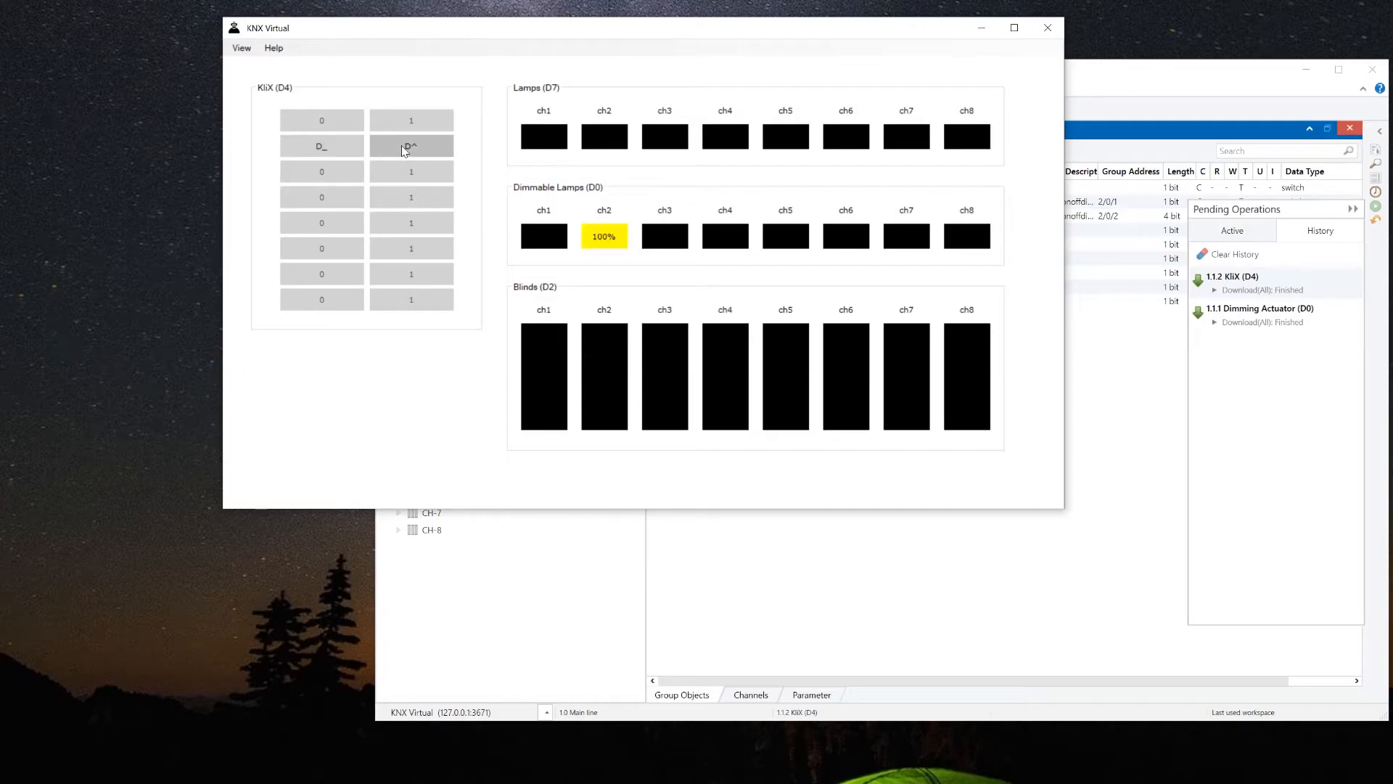
pyautogui.click(325, 148)
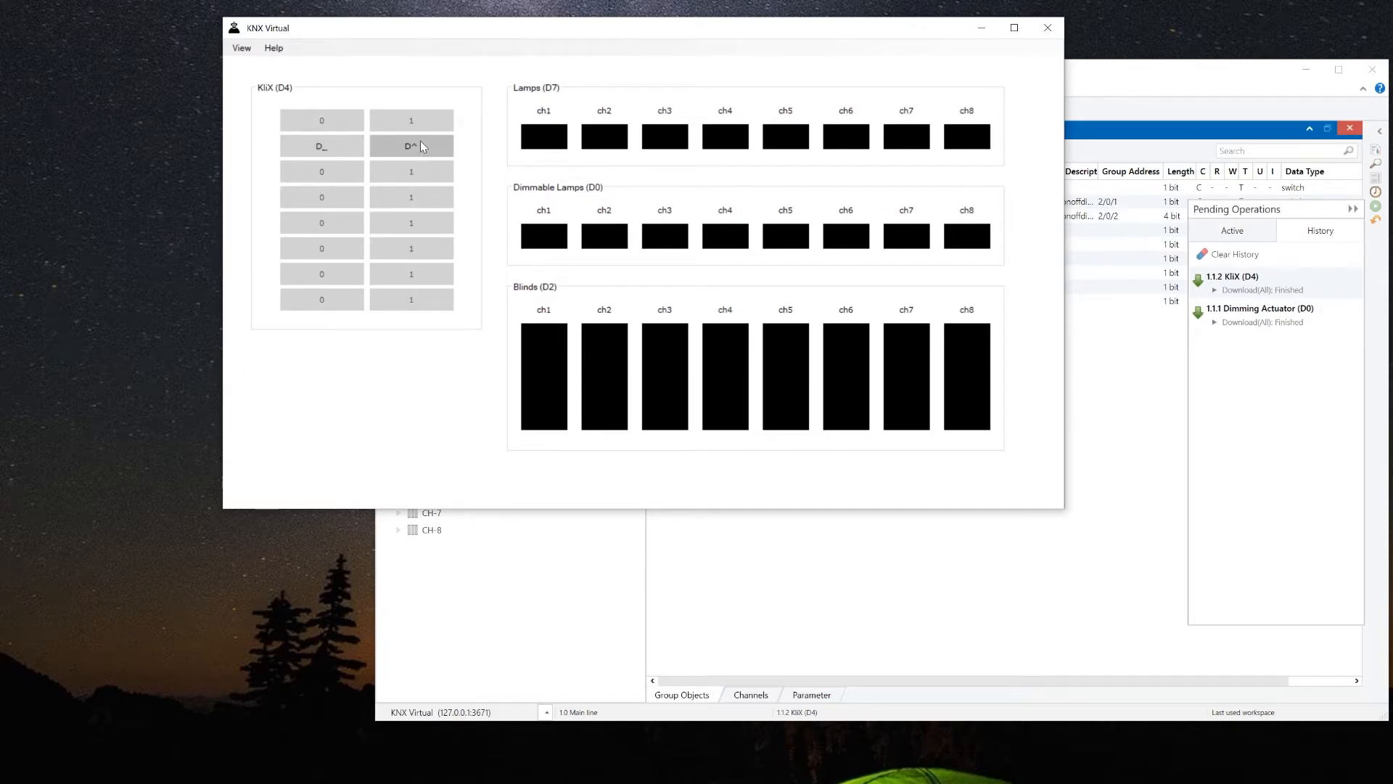
pyautogui.click(416, 145)
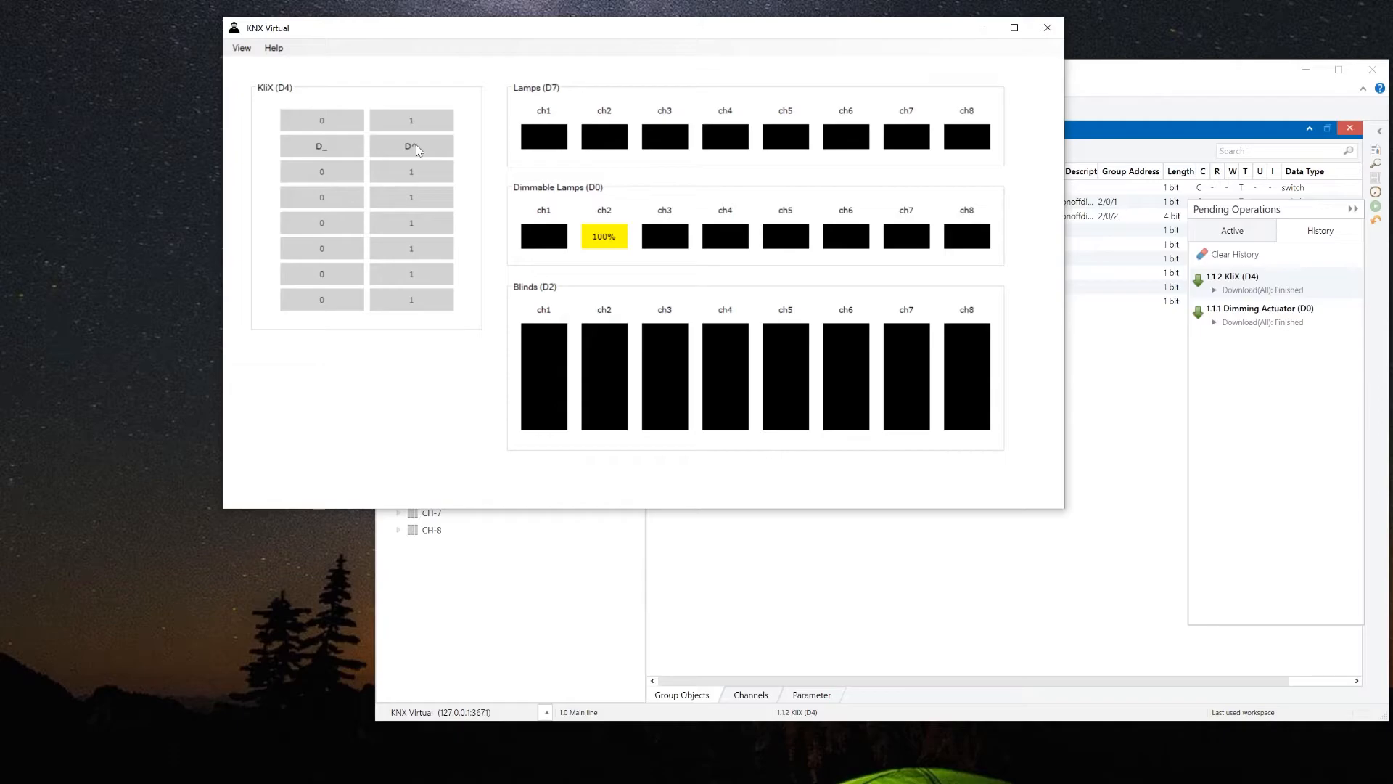
pyautogui.click(413, 146)
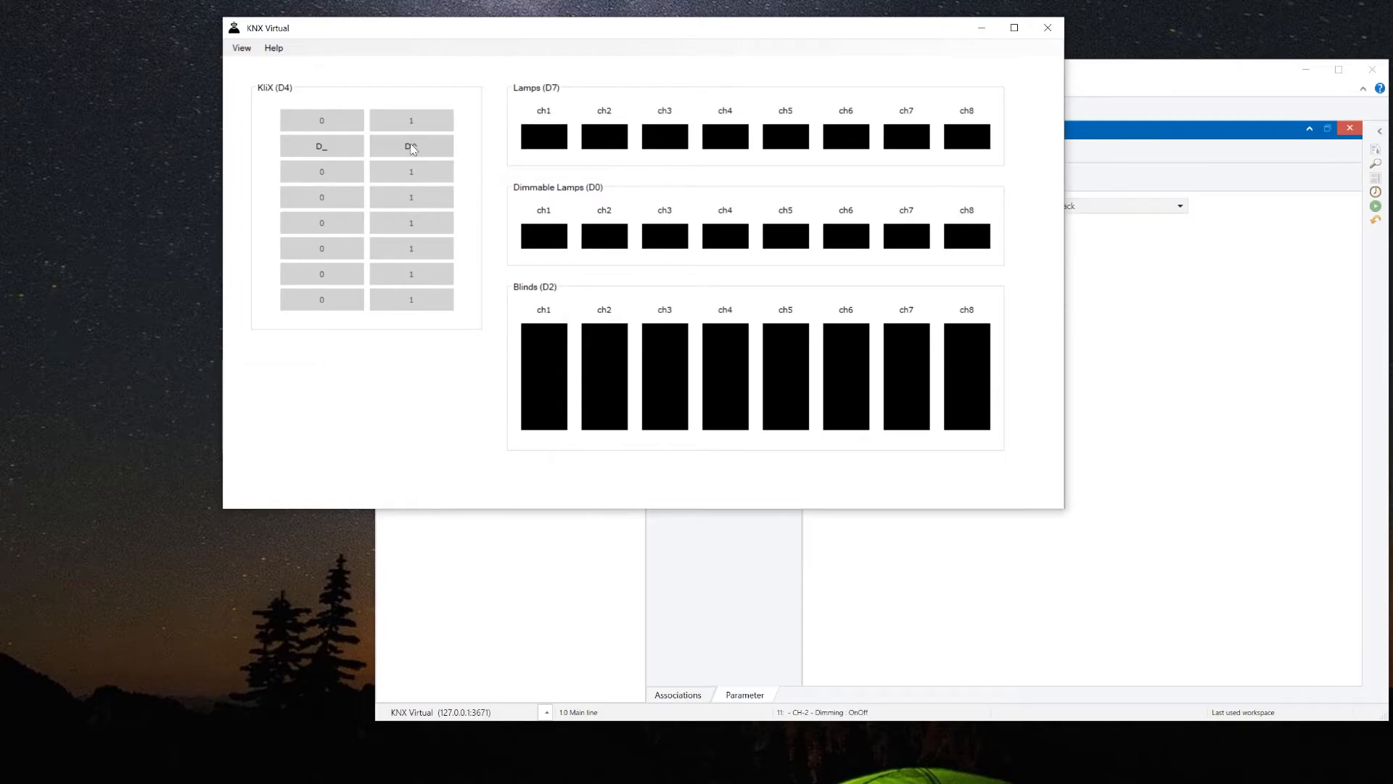
pyautogui.click(412, 148)
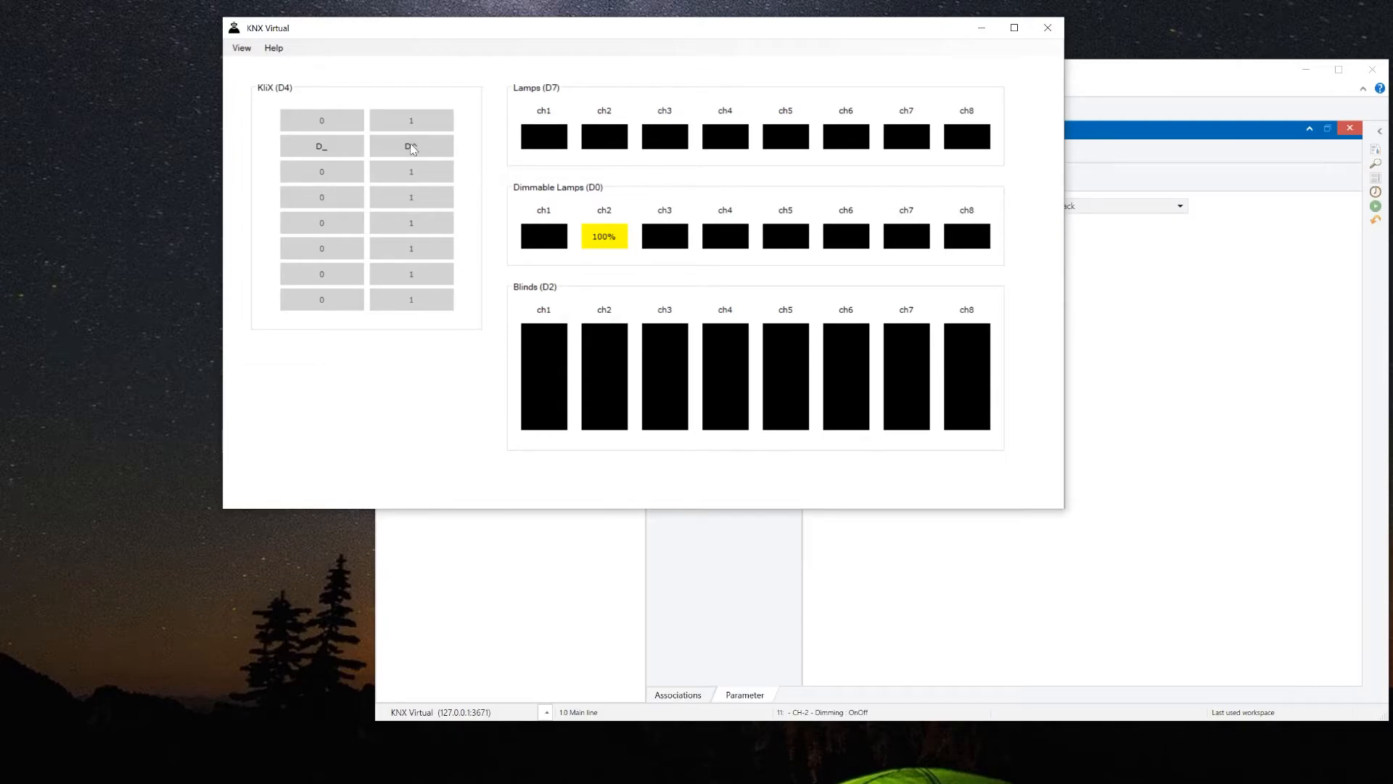
pyautogui.click(320, 146)
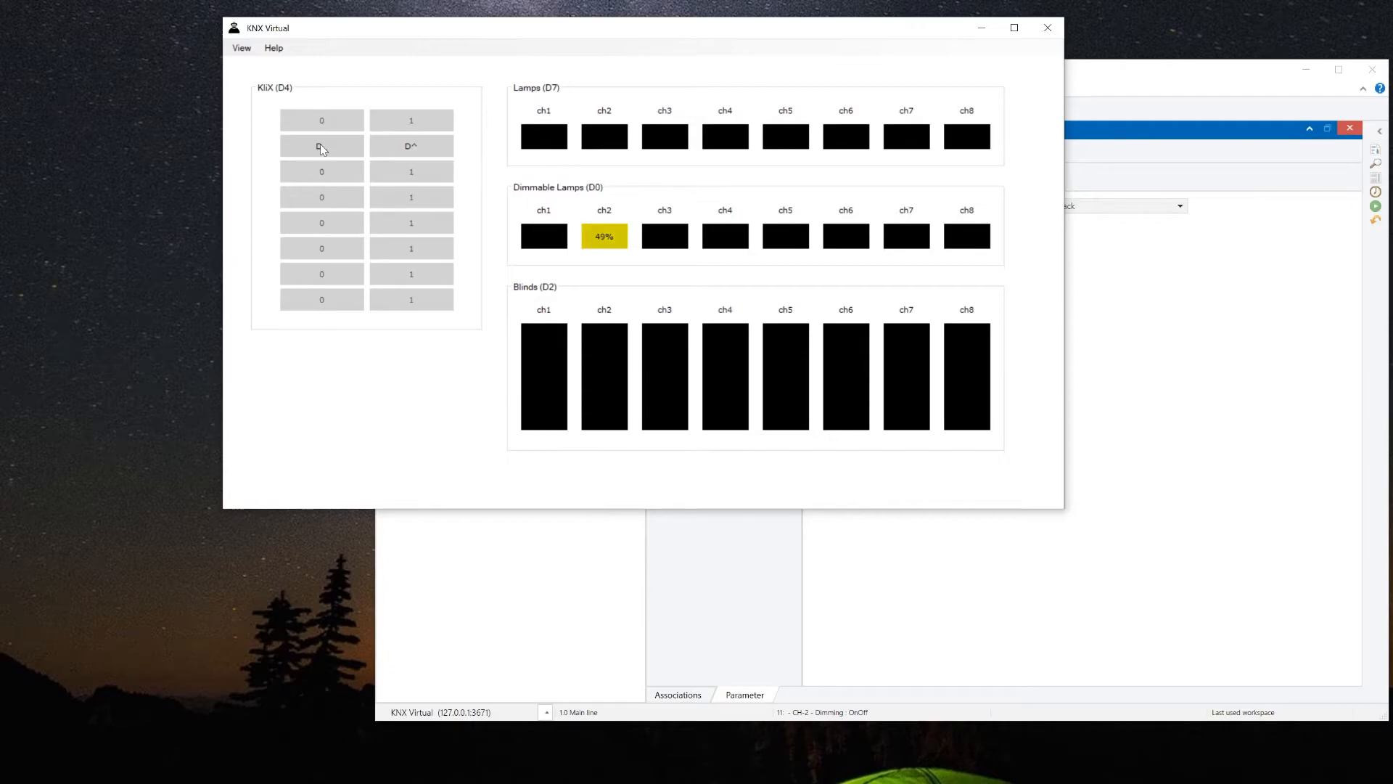
pyautogui.click(410, 145)
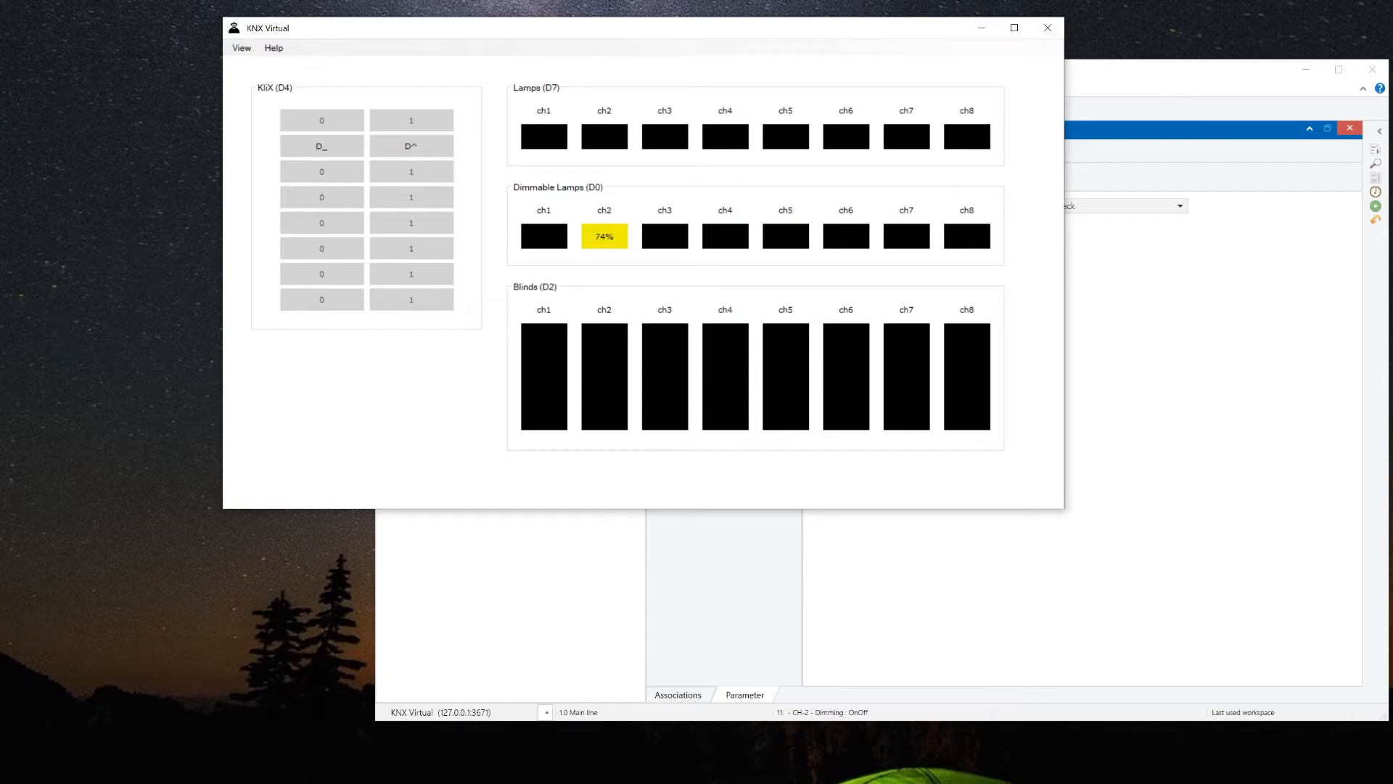
# - Switch to Visual Studio Code and check configuration.yaml's knx and light entries against the KNX Light page of the Home Assistant documentation in the browser
pyautogui.hotkey('alt', 'Tab')
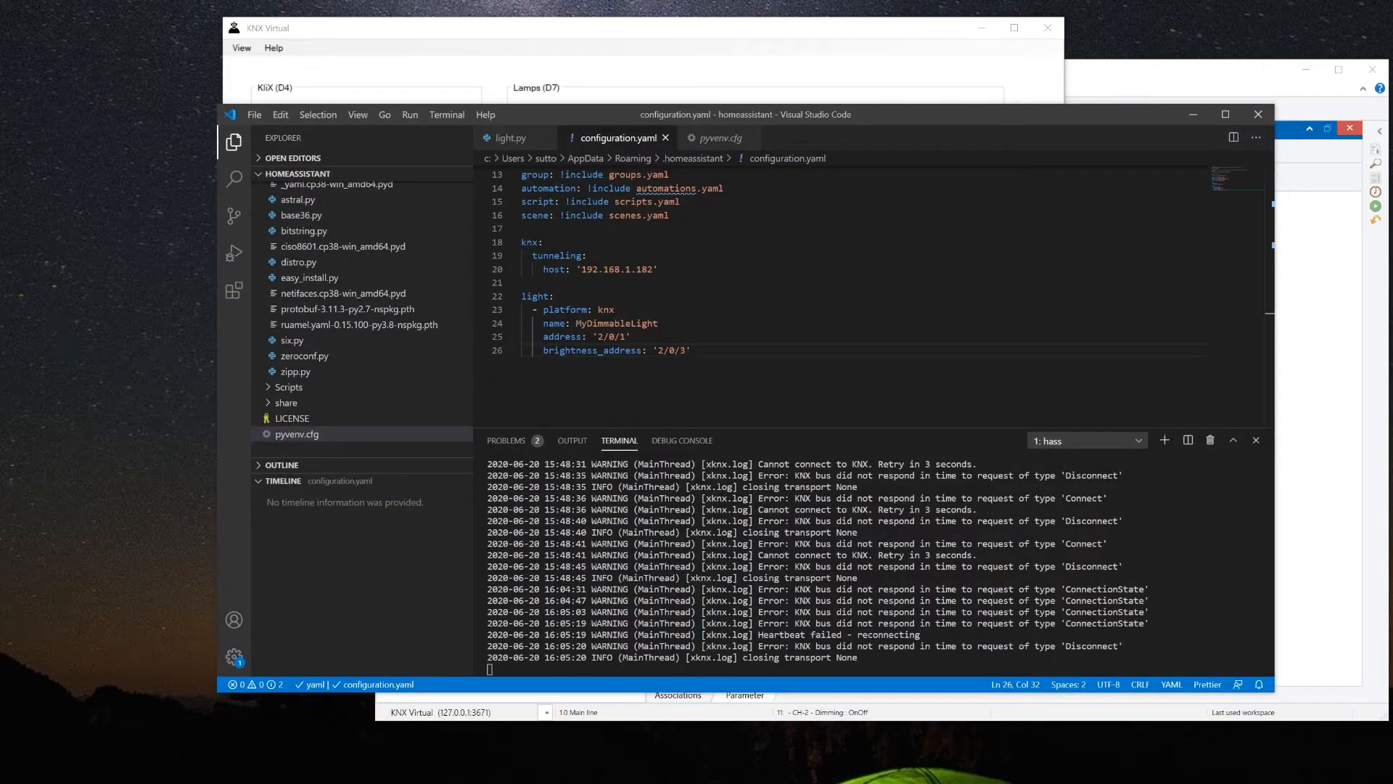
pyautogui.moveTo(713, 120); pyautogui.dragTo(797, 95)
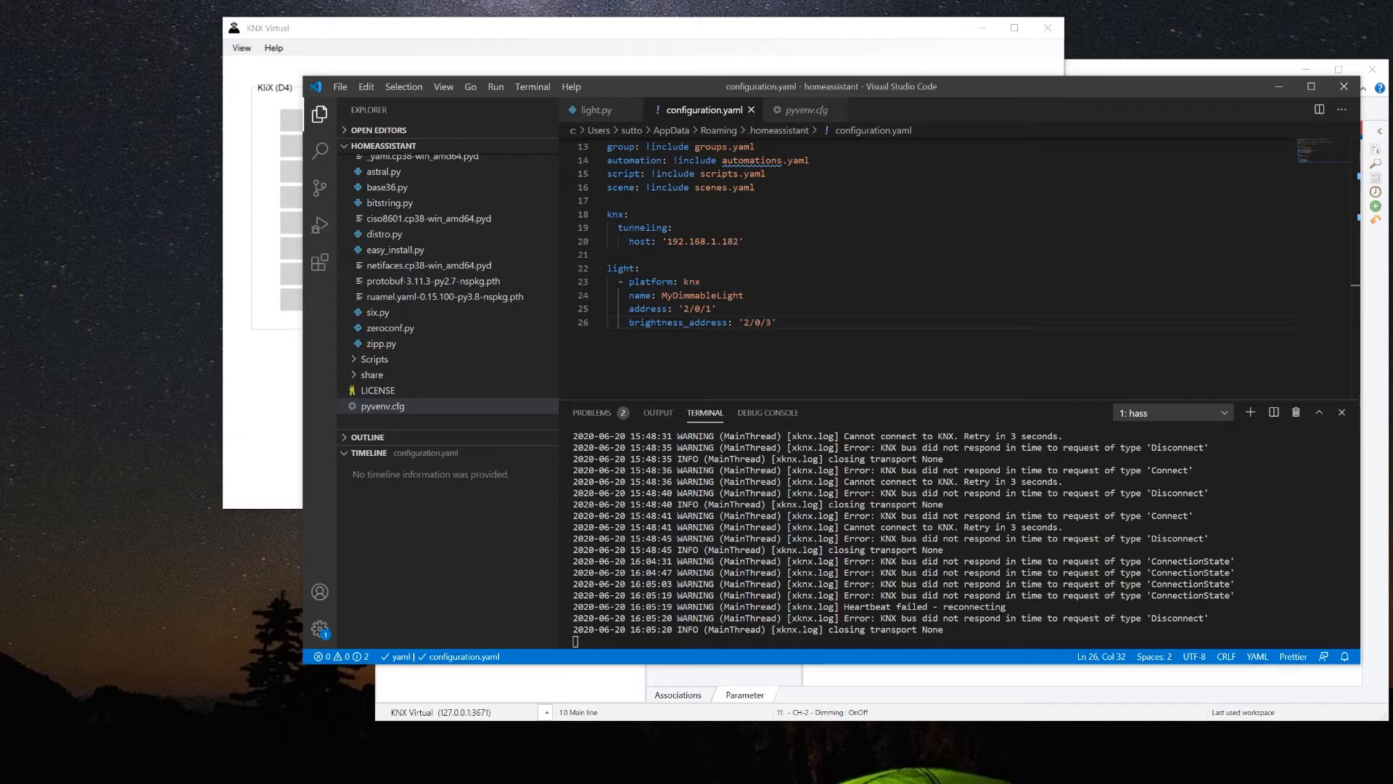
pyautogui.hotkey('alt', 'Tab')
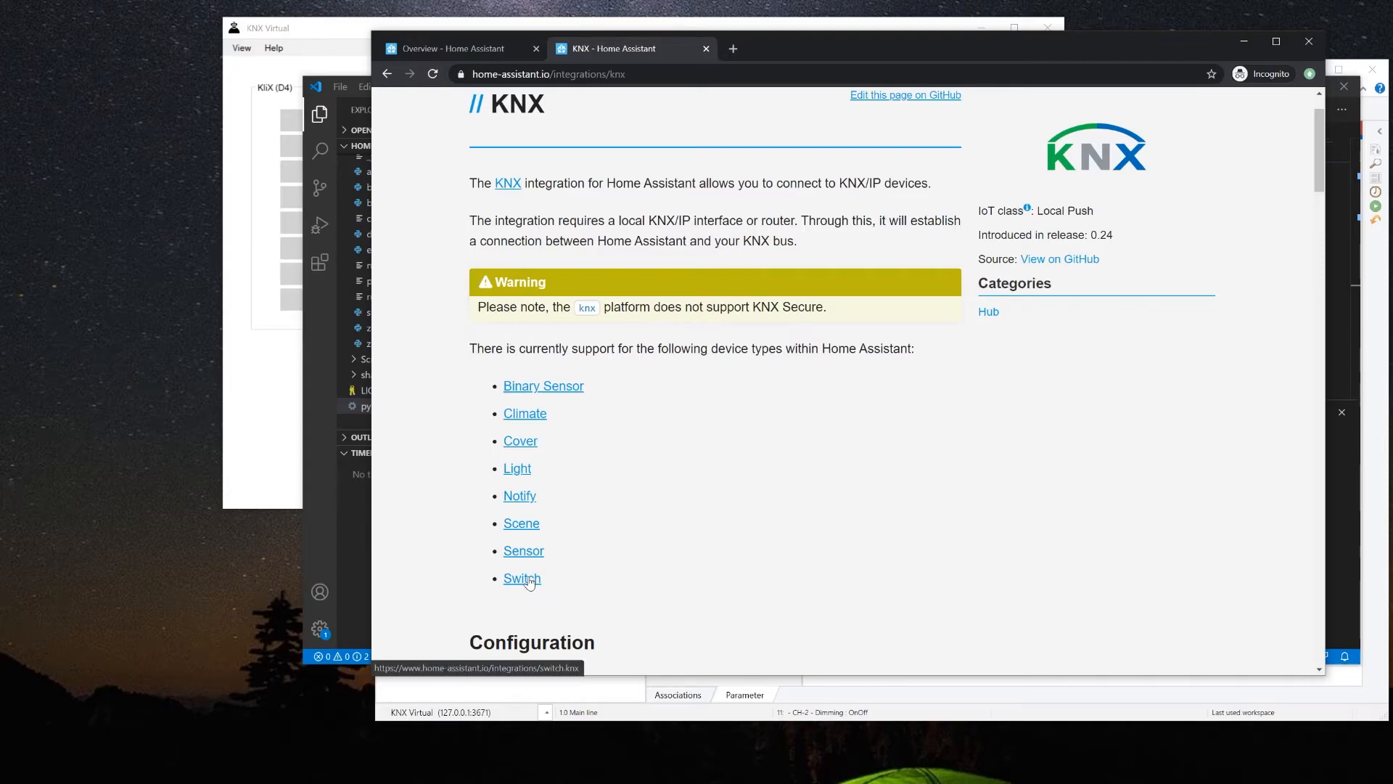
pyautogui.click(530, 474)
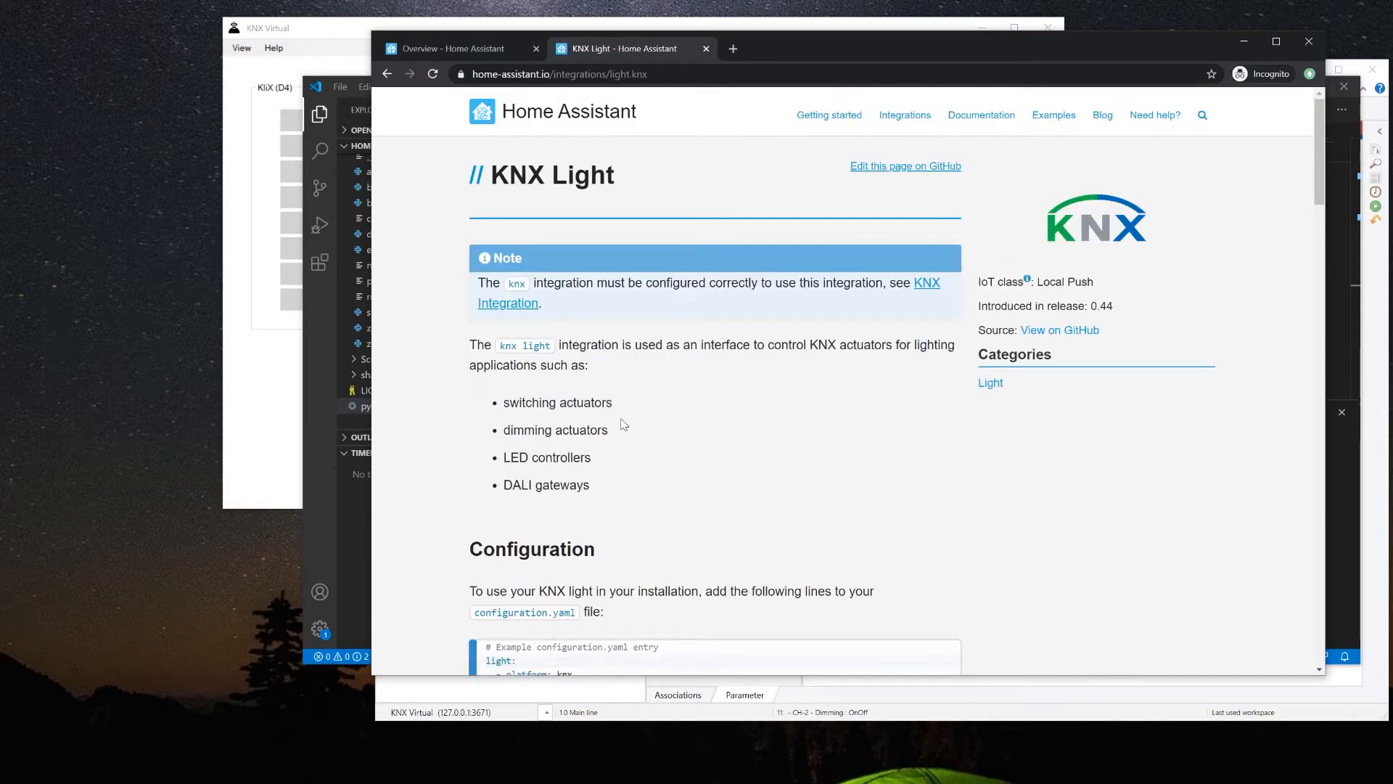
pyautogui.scroll(-2, 625, 420)
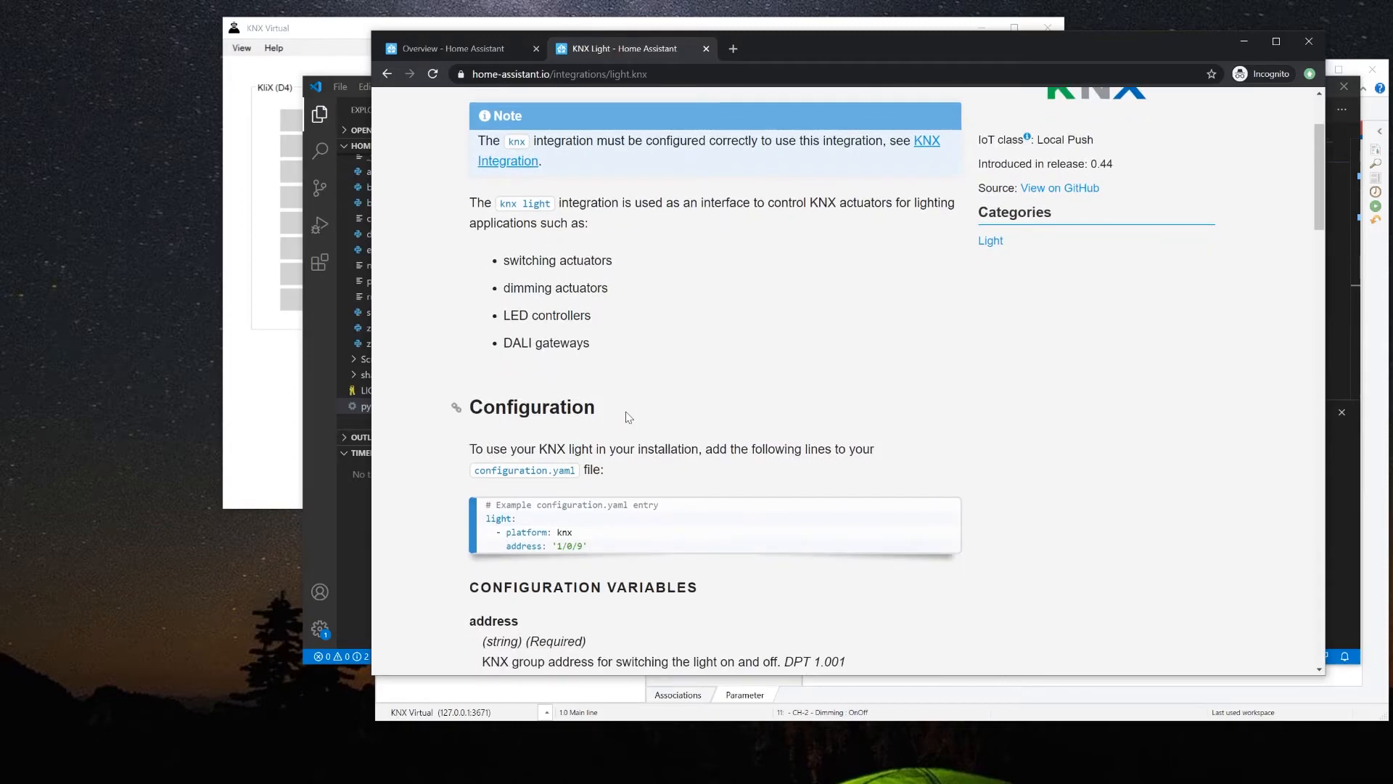
pyautogui.click(1243, 38)
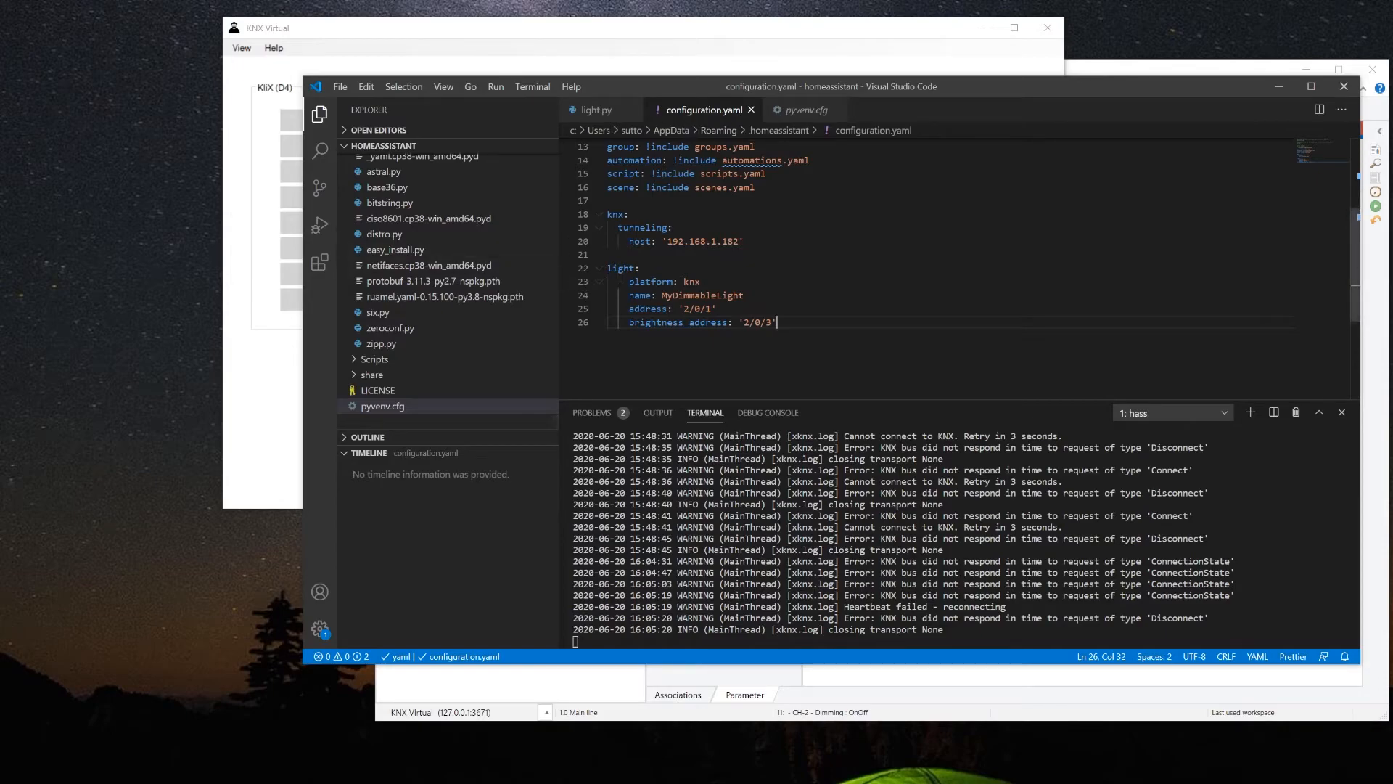
pyautogui.moveTo(607, 214); pyautogui.dragTo(777, 323)
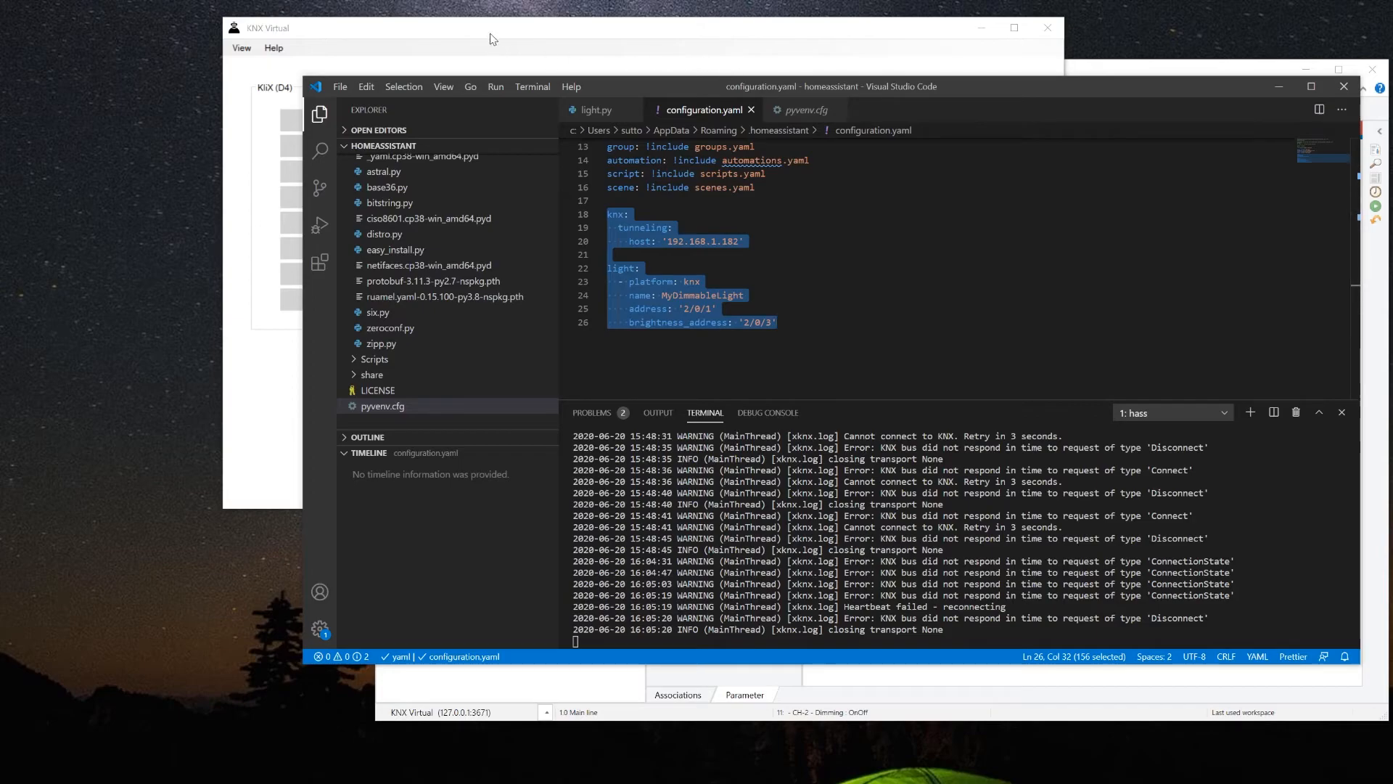
# - Switch to ETS5, expand the Dimming Actuator's CH-2 channel and show the parameters of its Dimming Value object
pyautogui.click(915, 680)
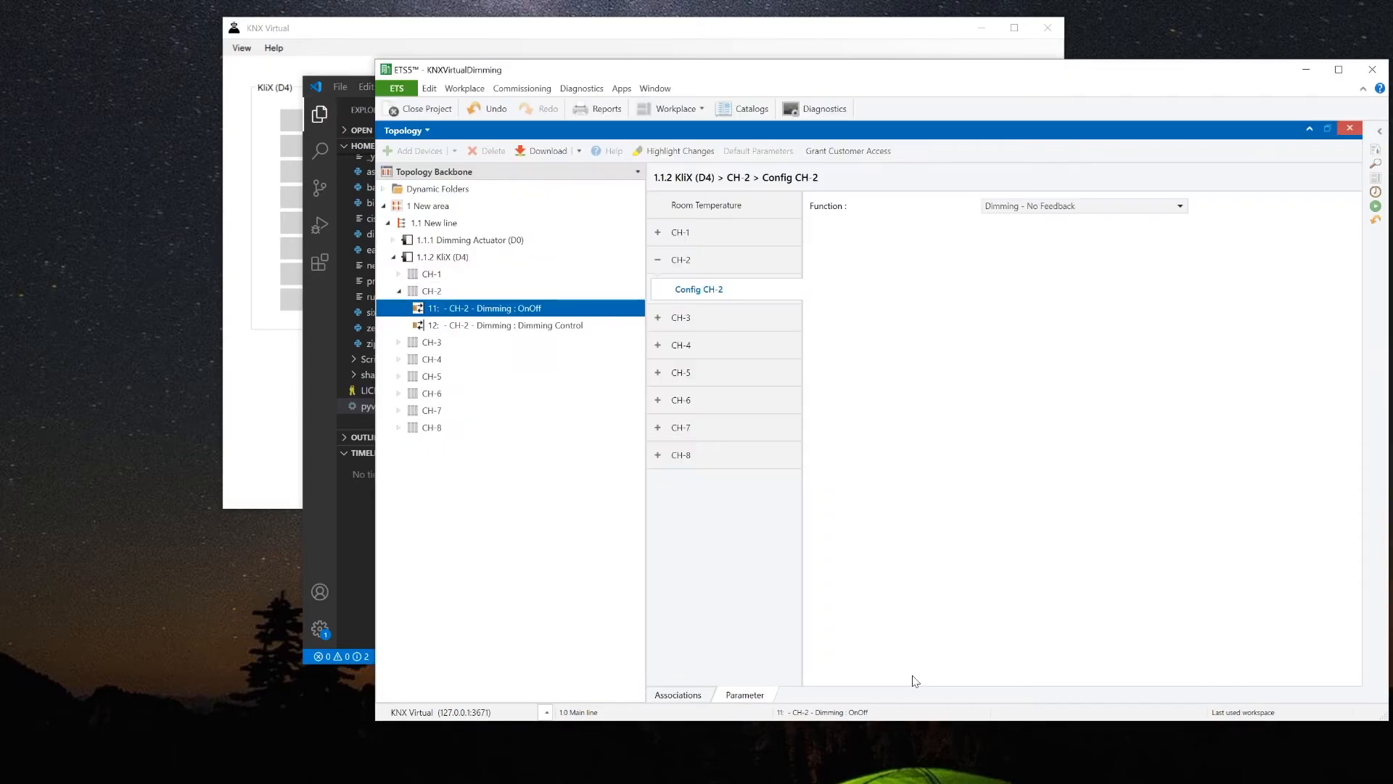
pyautogui.click(393, 240)
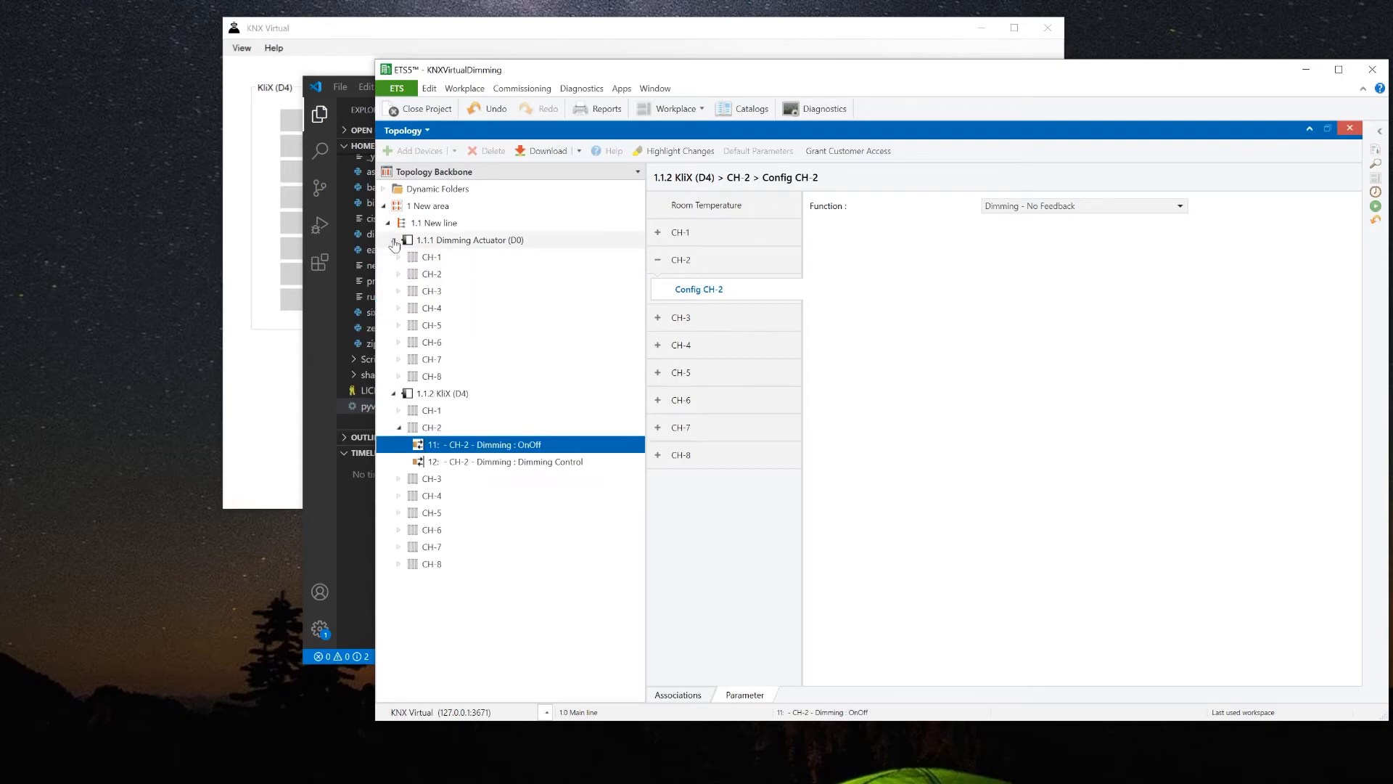
pyautogui.click(399, 274)
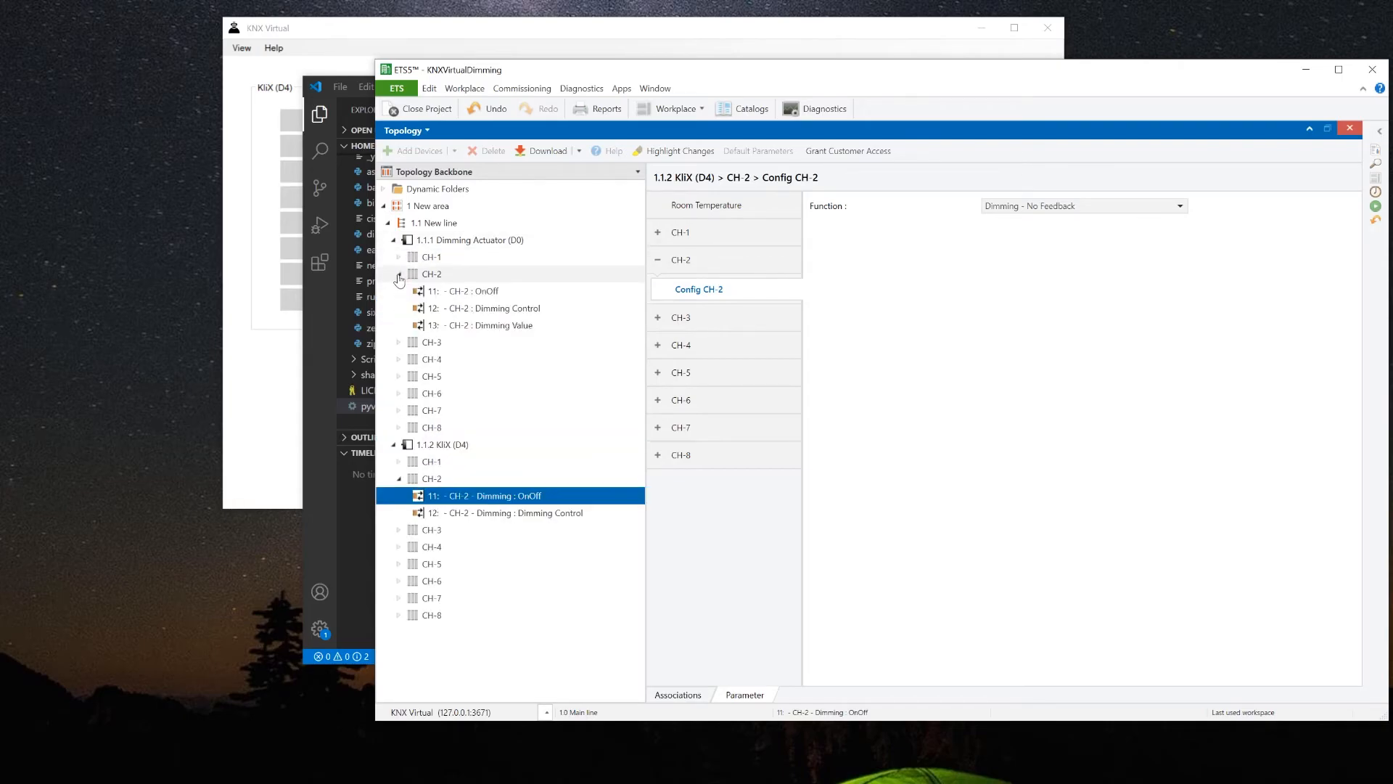
pyautogui.click(490, 328)
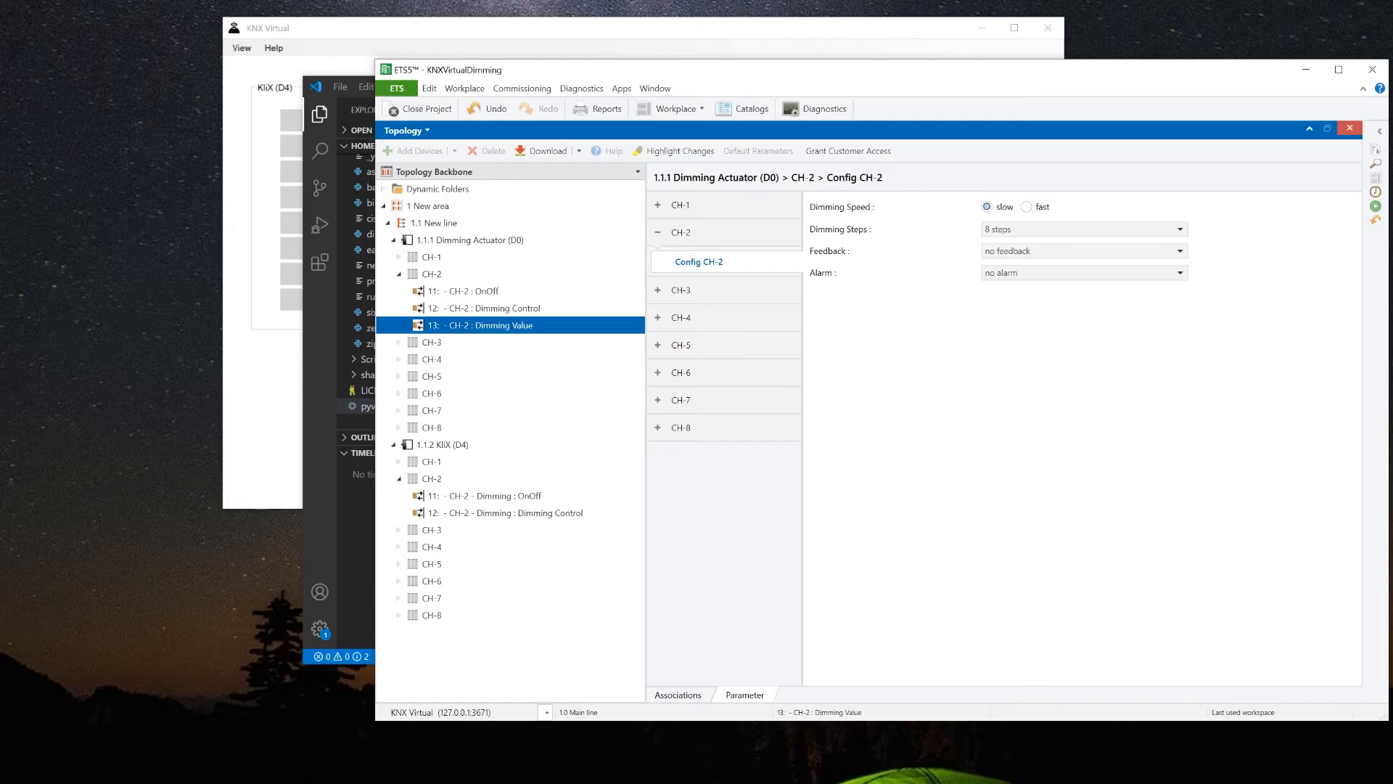
# - Show the Dimming Value object's group address associations and compare them with the brightness_address entry in configuration.yaml in Visual Studio Code
pyautogui.click(678, 694)
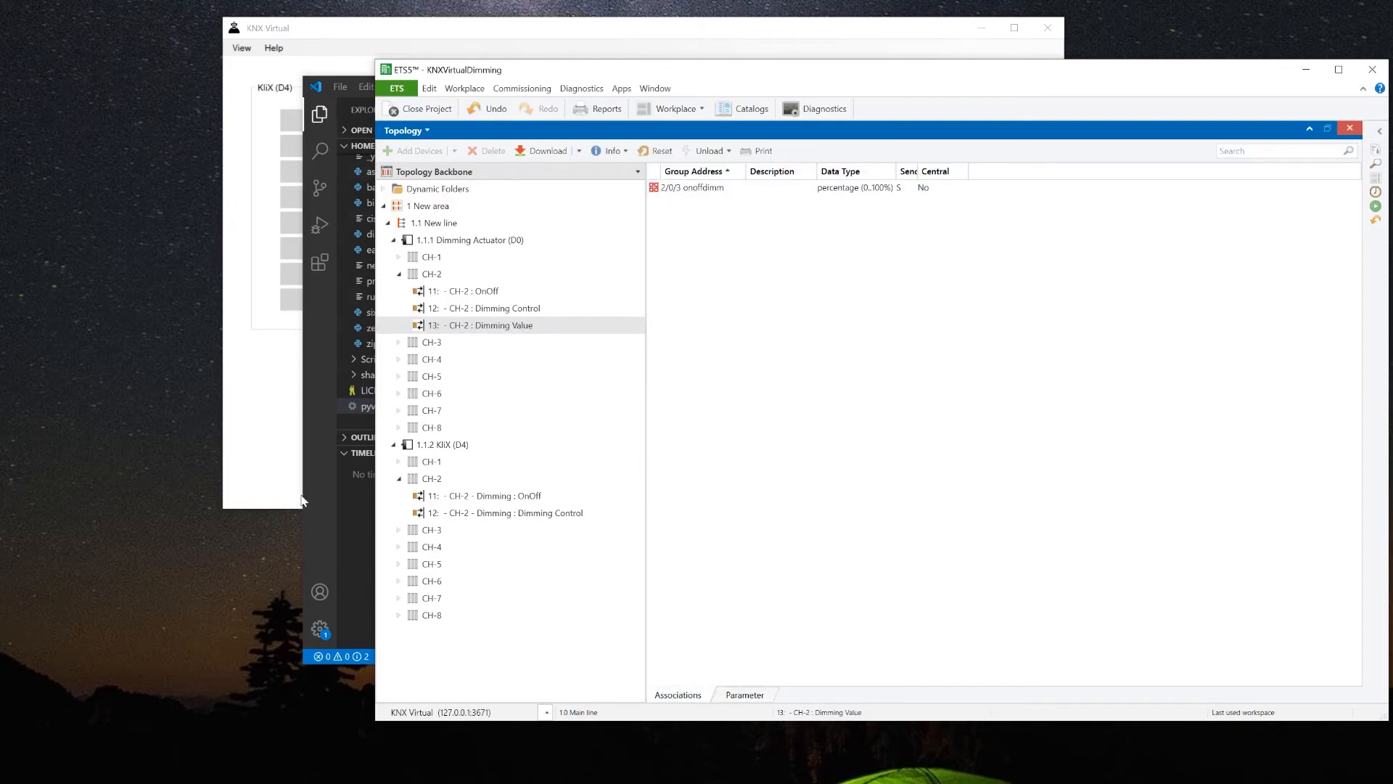
pyautogui.click(356, 518)
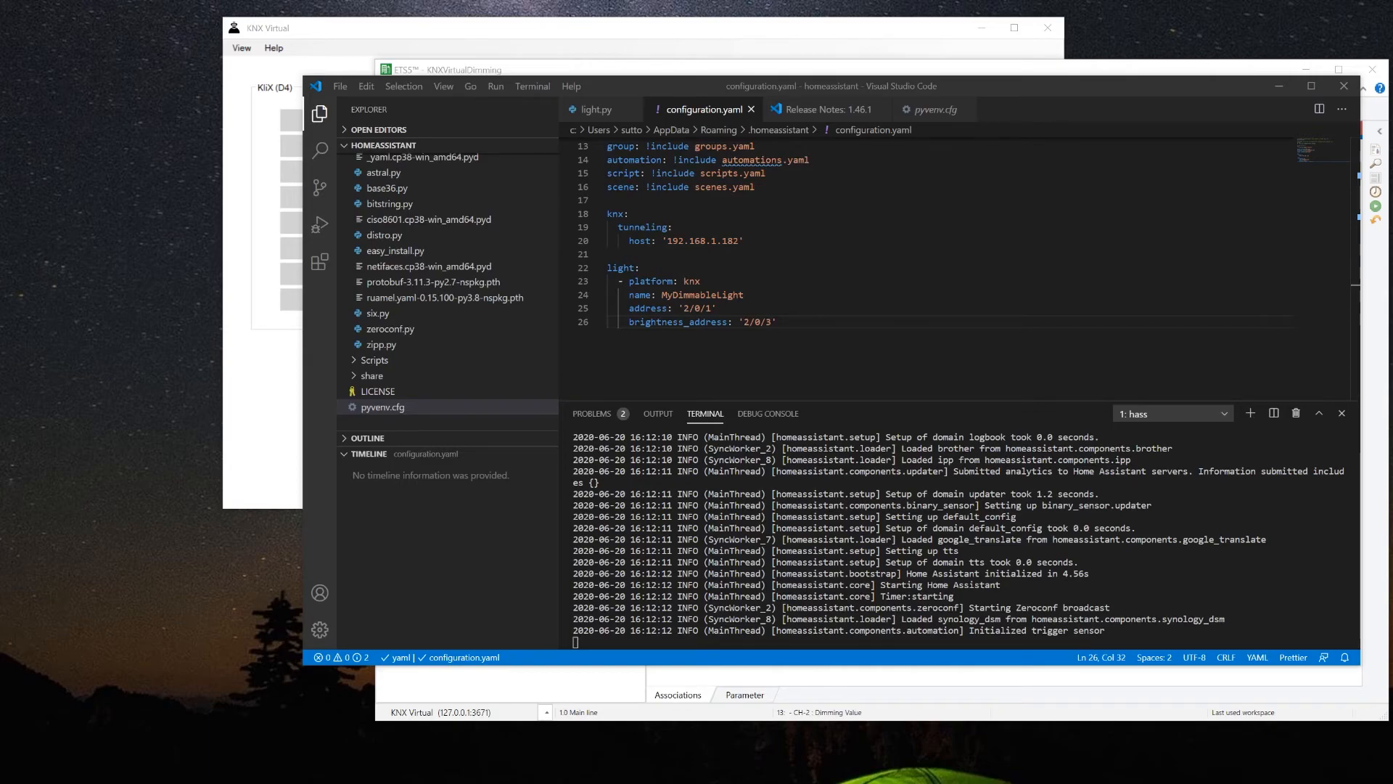
# - Switch to the Home Assistant overview in the browser and arrange its window over KNX Virtual so the dimmable lamps stay visible
pyautogui.hotkey('alt', 'Tab')
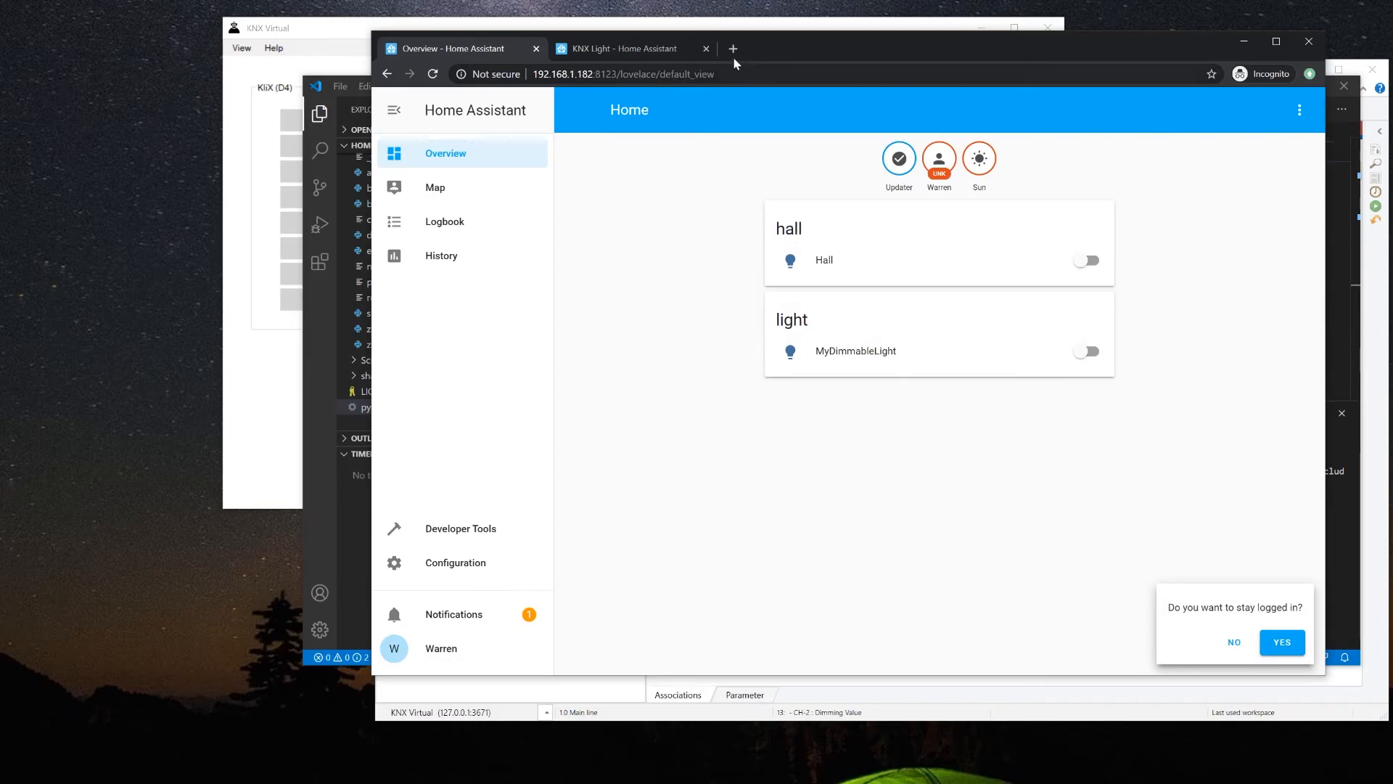
pyautogui.moveTo(834, 48); pyautogui.dragTo(709, 496)
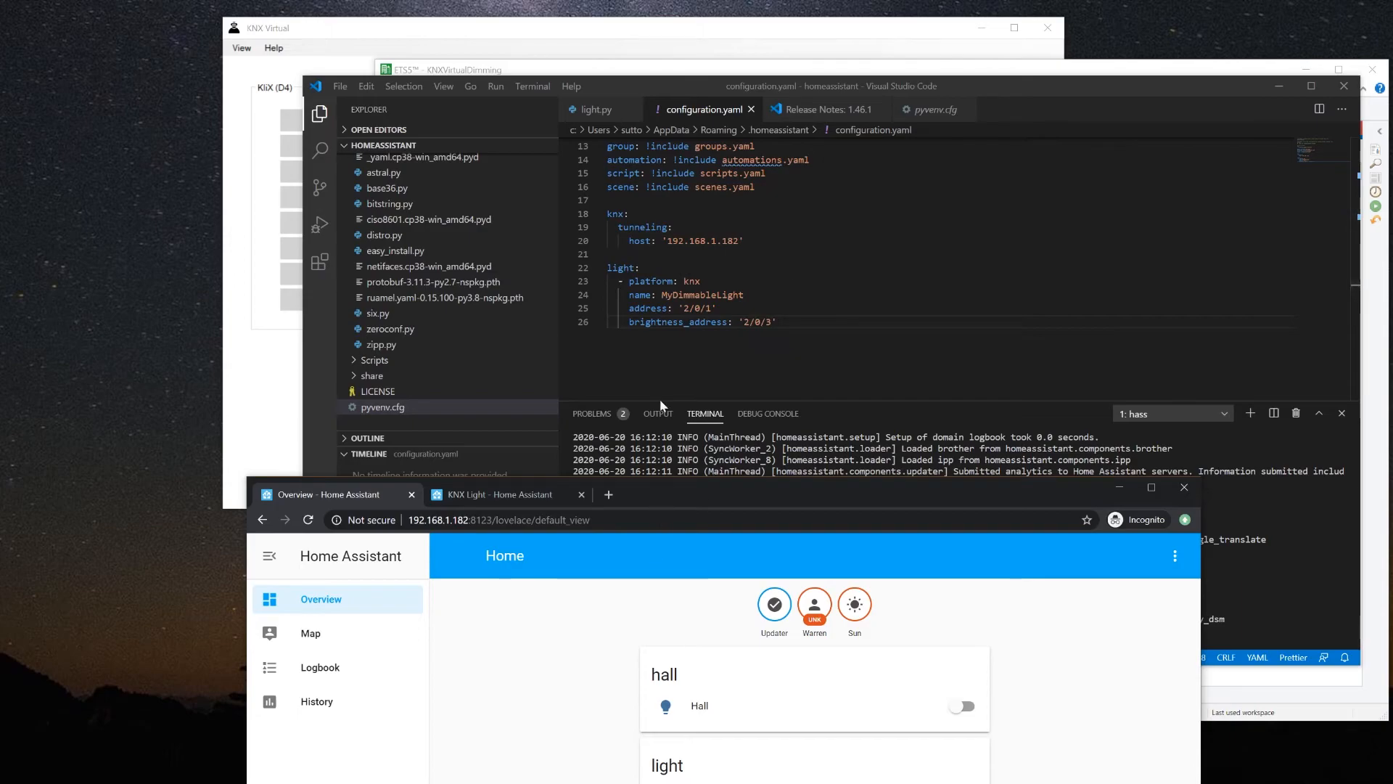
pyautogui.moveTo(677, 483); pyautogui.dragTo(656, 110)
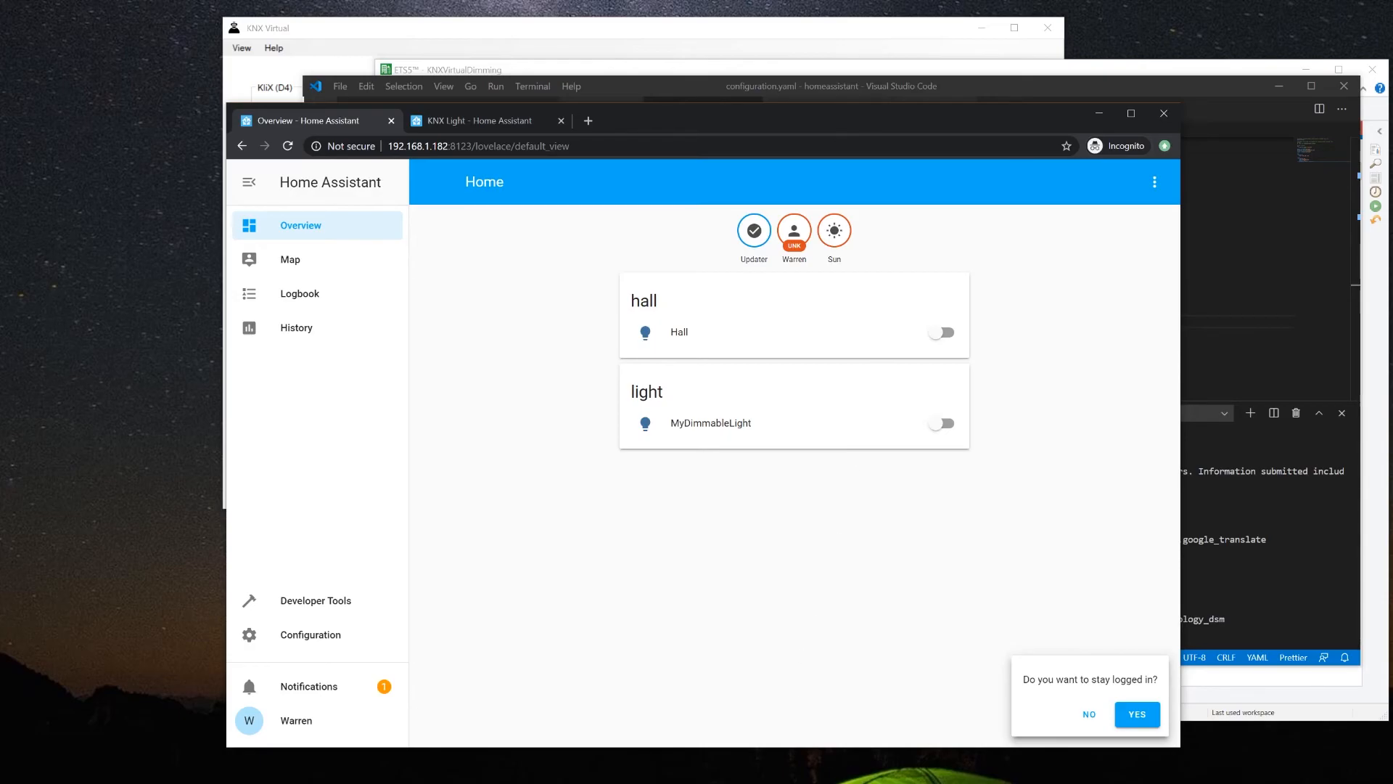
pyautogui.hotkey('alt', 'Tab')
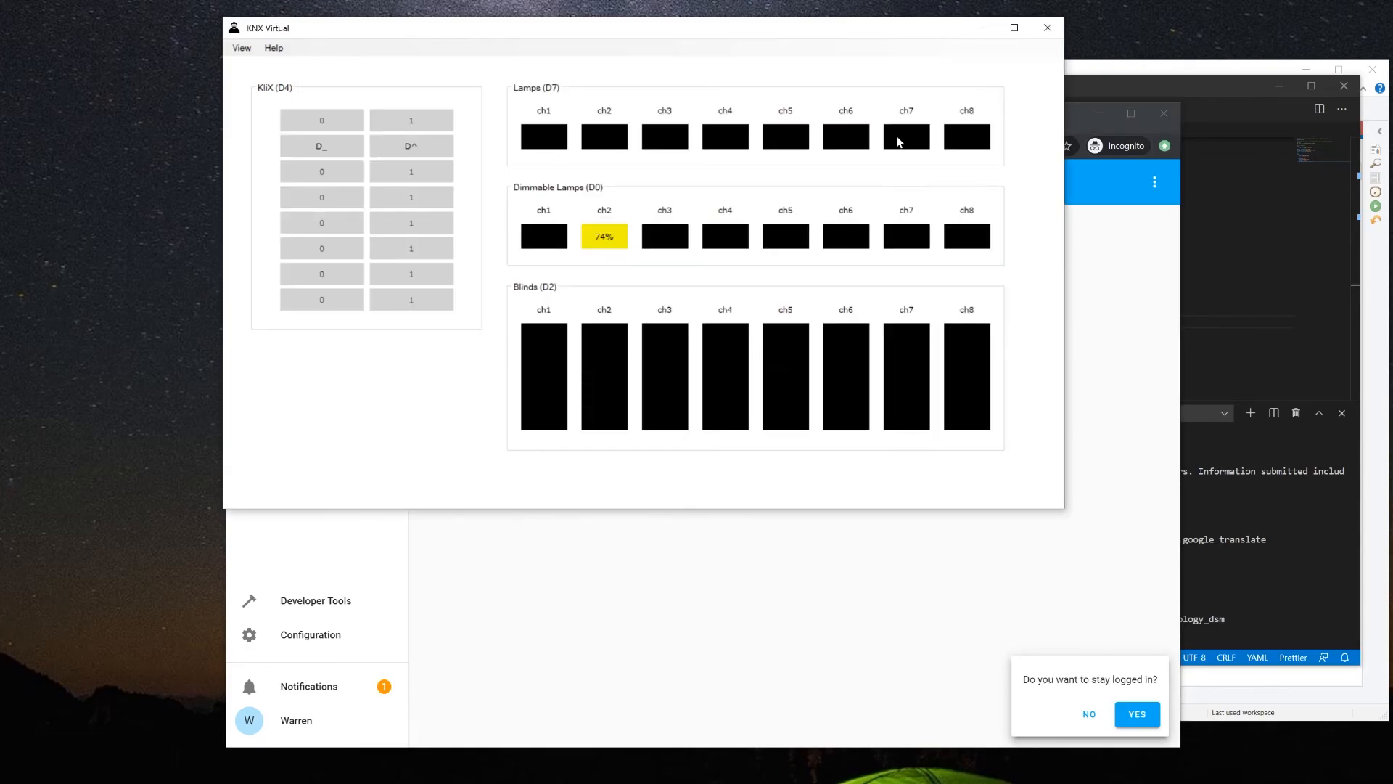
pyautogui.click(1159, 381)
pyautogui.moveTo(655, 106); pyautogui.dragTo(680, 291)
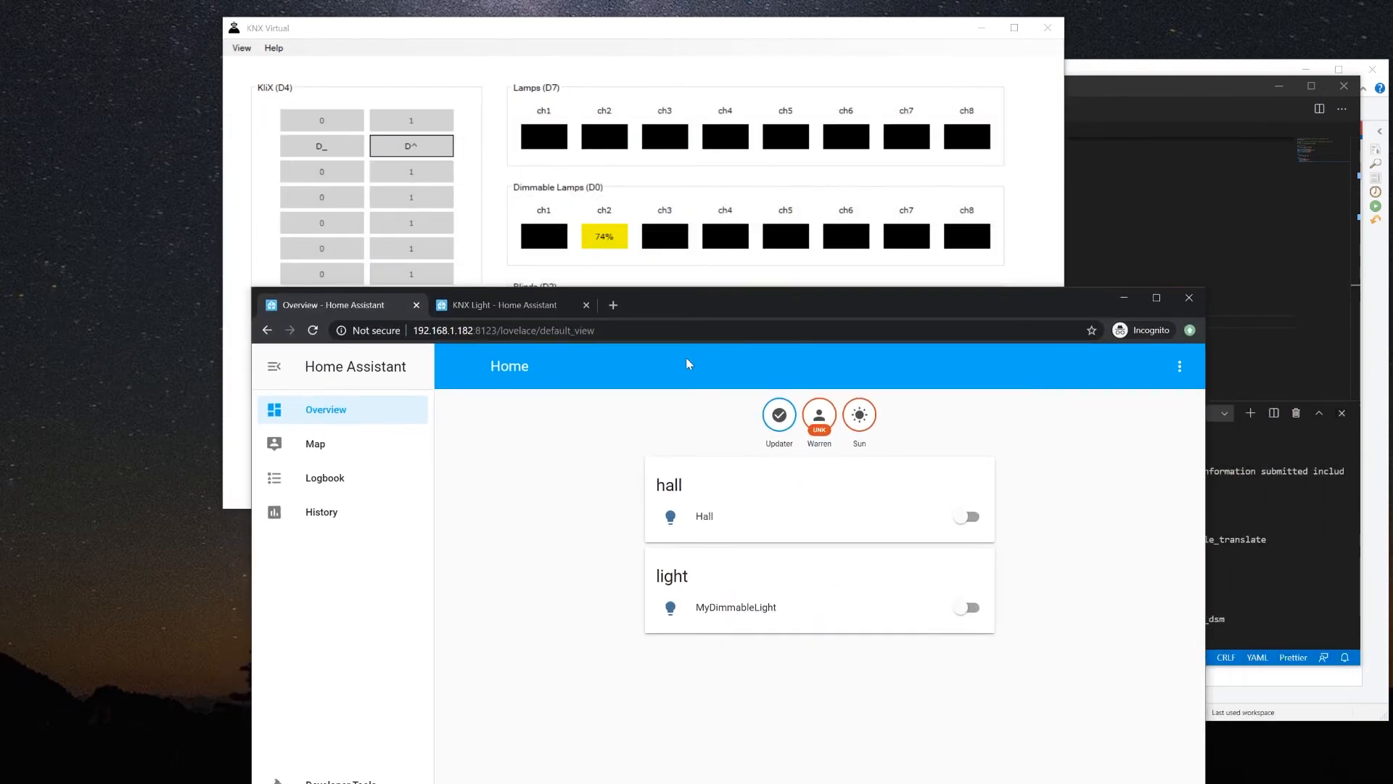
# - Test switching MyDimmableLight off and on repeatedly from the Home Assistant overview, leaving it on
pyautogui.click(974, 614)
pyautogui.click(972, 615)
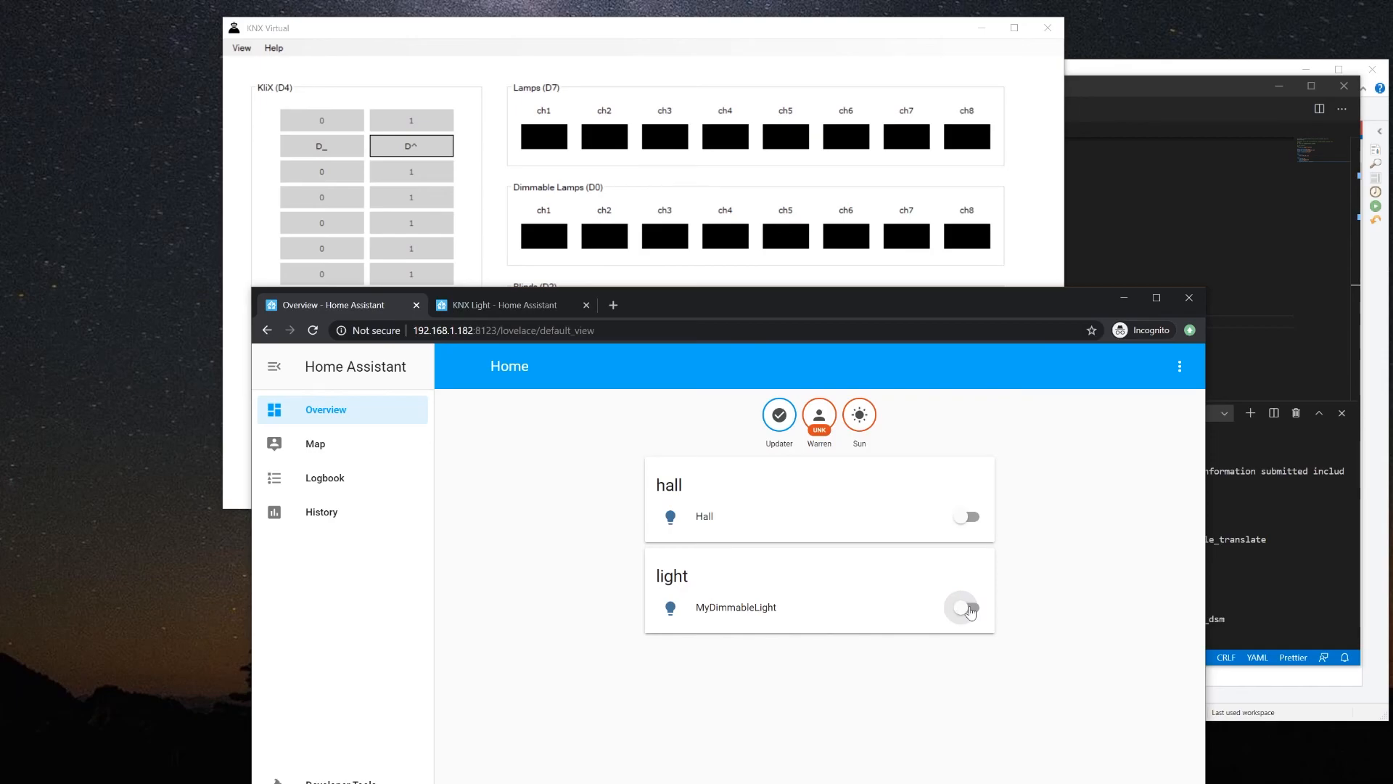
pyautogui.click(972, 613)
pyautogui.click(972, 613)
pyautogui.click(970, 616)
# - Open MyDimmableLight's details in Home Assistant and test dimming by setting its brightness to 49 and to 198
pyautogui.click(670, 613)
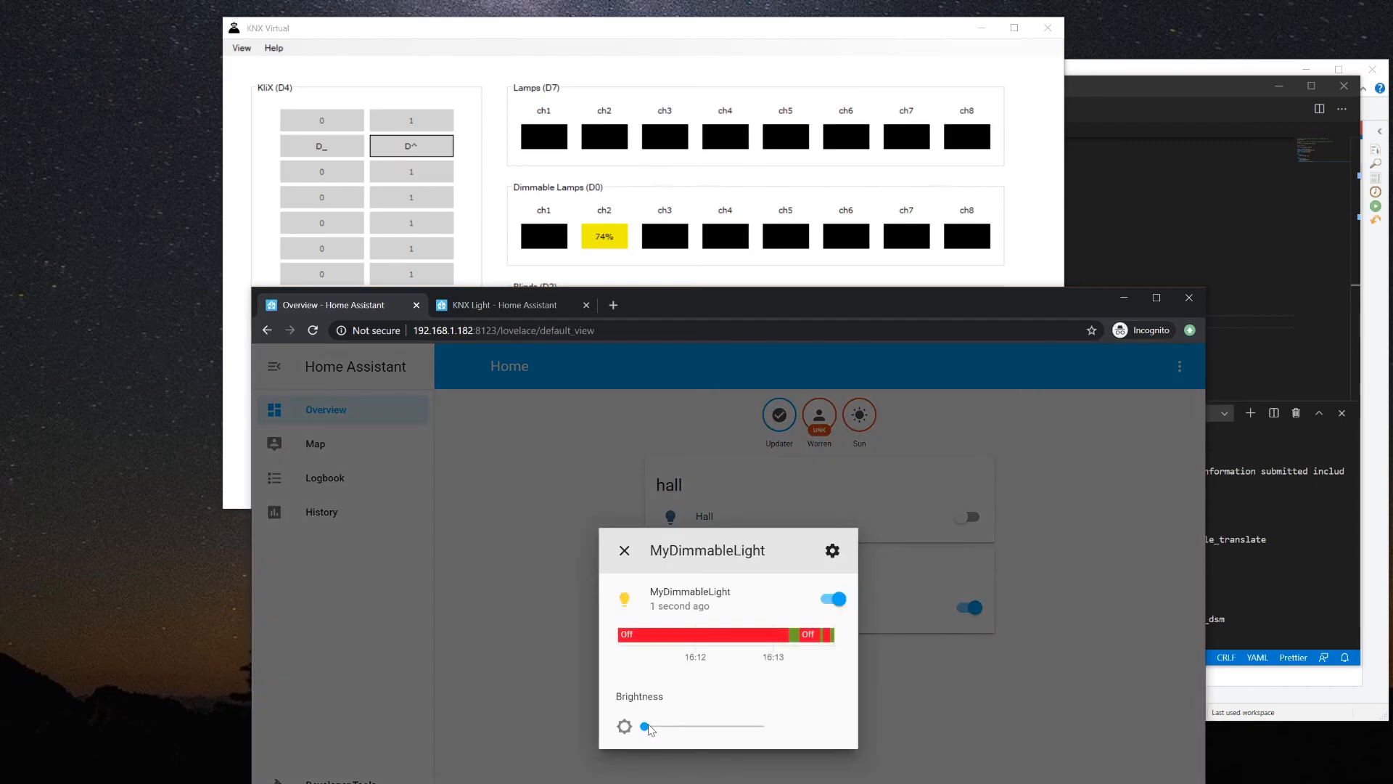
pyautogui.moveTo(645, 729)
pyautogui.mouseDown()
pyautogui.moveTo(753, 719)
pyautogui.moveTo(666, 719)
pyautogui.mouseUp()
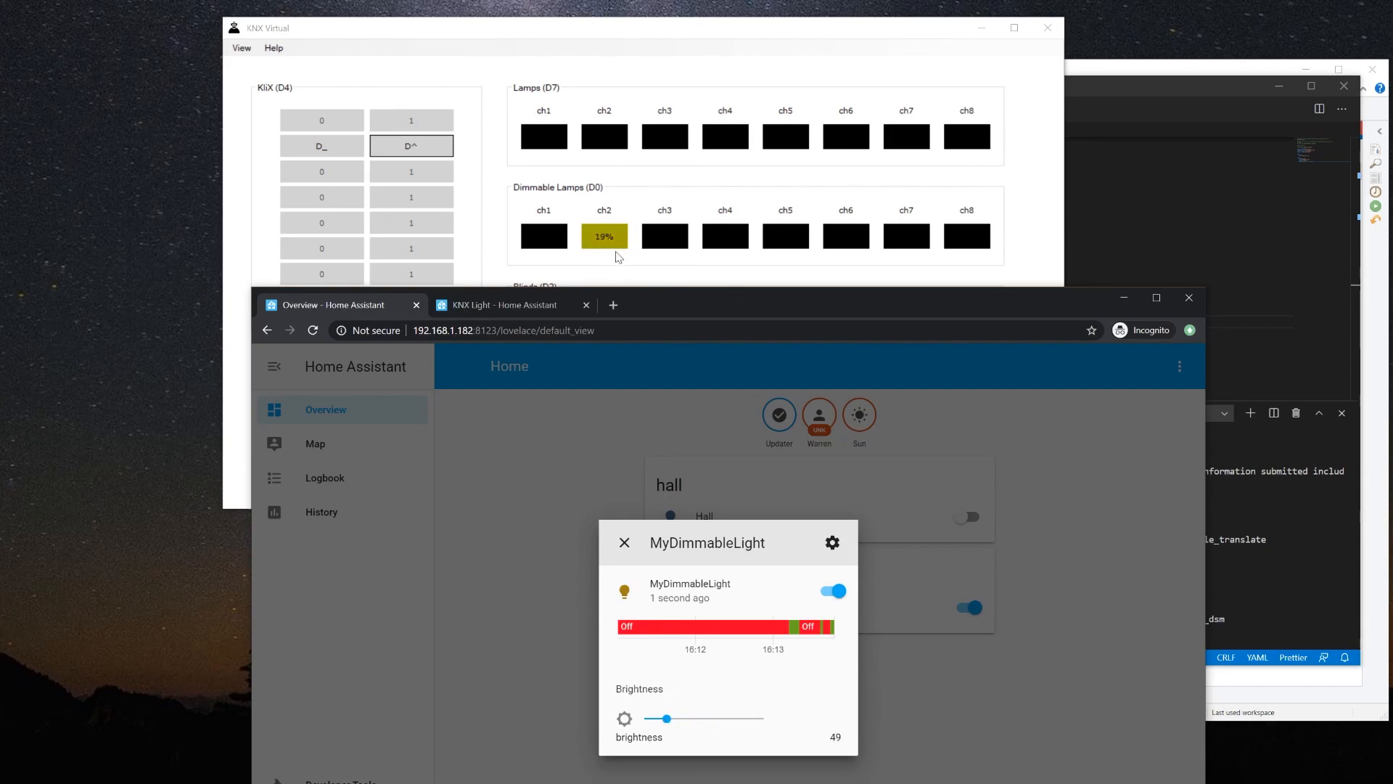
pyautogui.moveTo(667, 719); pyautogui.dragTo(739, 722)
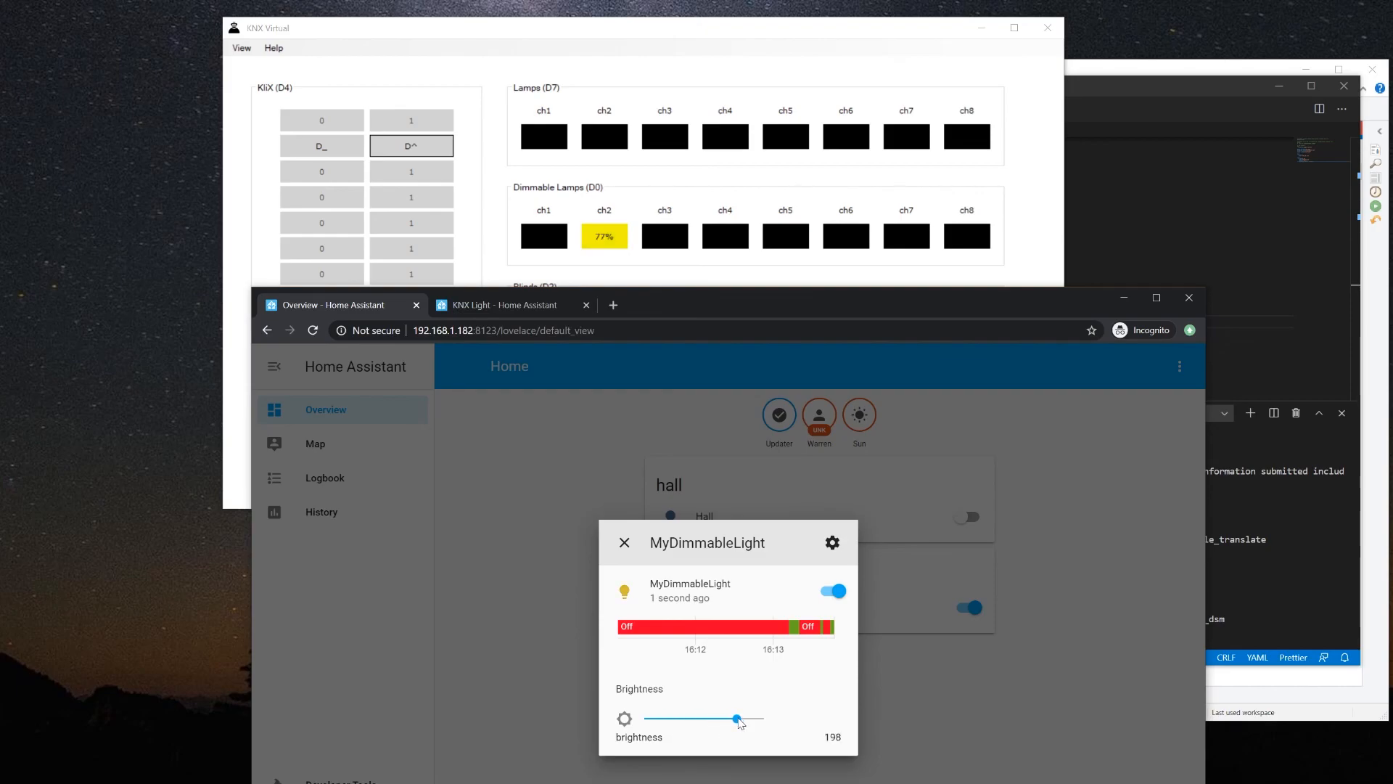